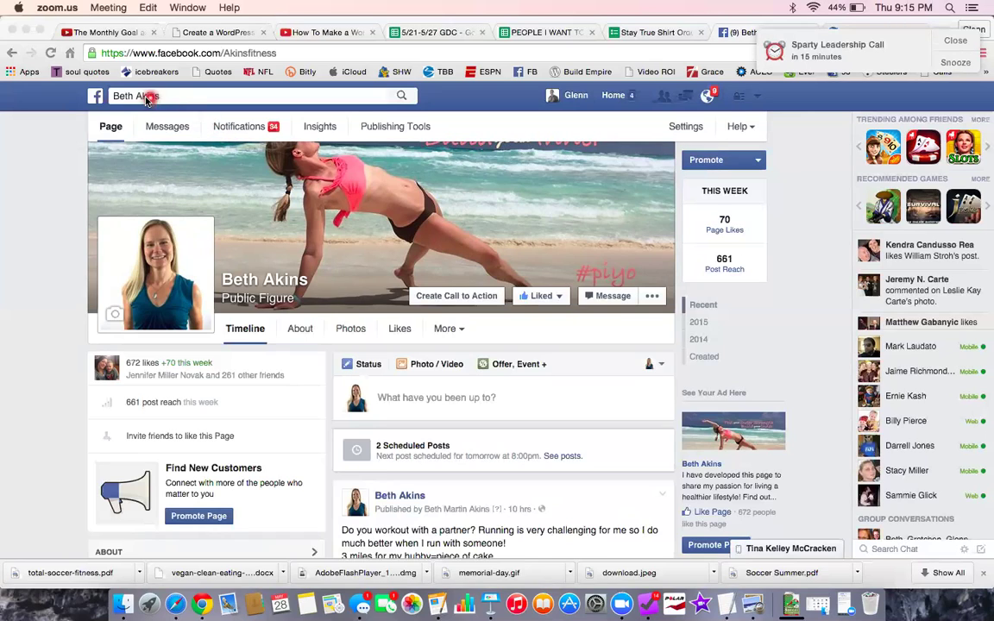
- Go to the Facebook home feed and open the Ads Manager from the favorites
click(95, 97)
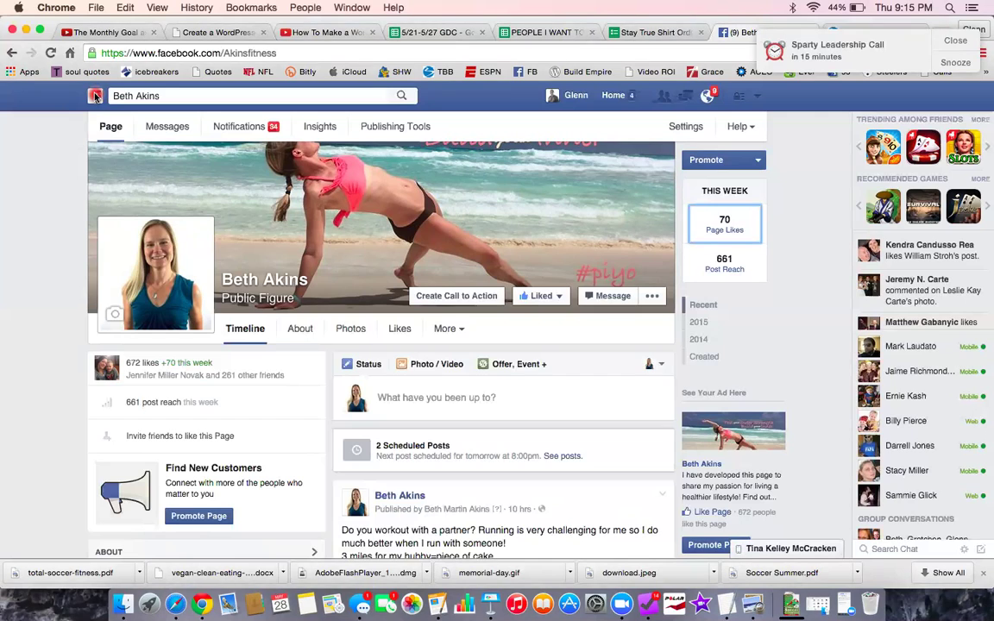
click(97, 101)
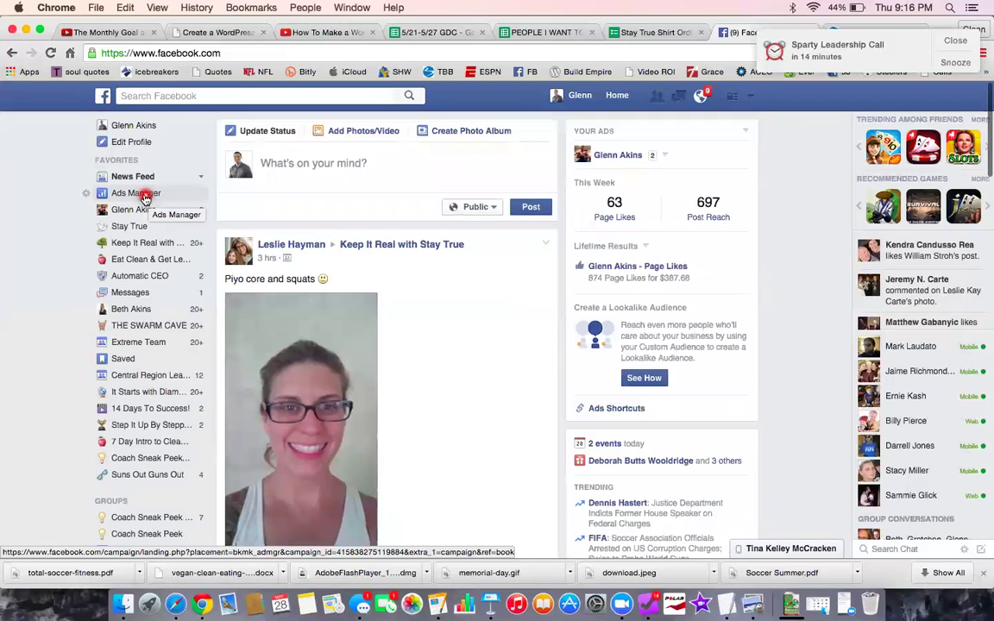
click(138, 193)
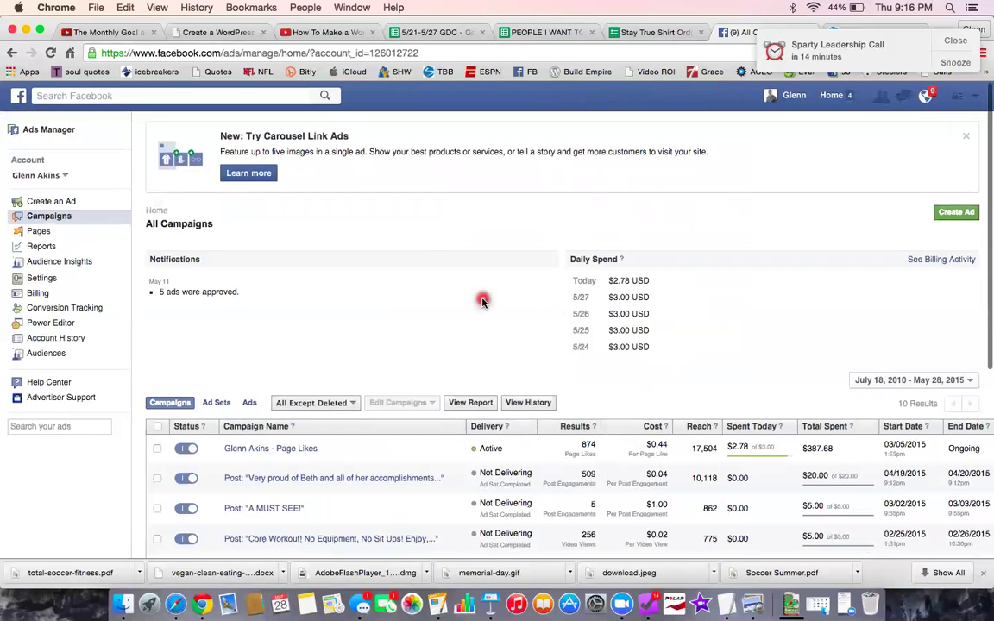
- Create a new ad from the All Campaigns overview with Promote your Page as its objective
scroll(482, 300, down, 2)
scroll(482, 301, down, 1)
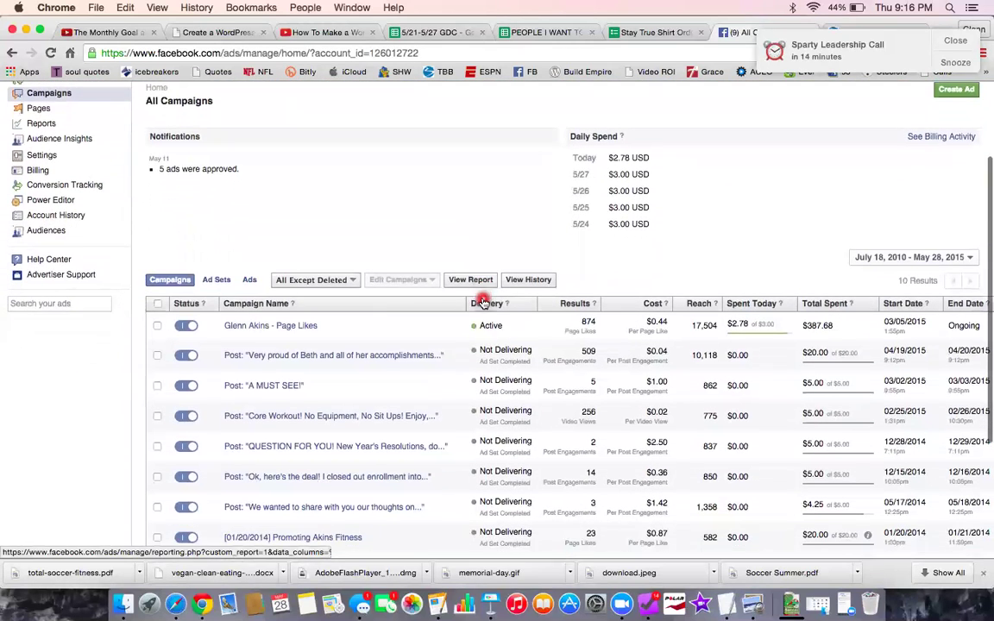
scroll(483, 300, up, 1)
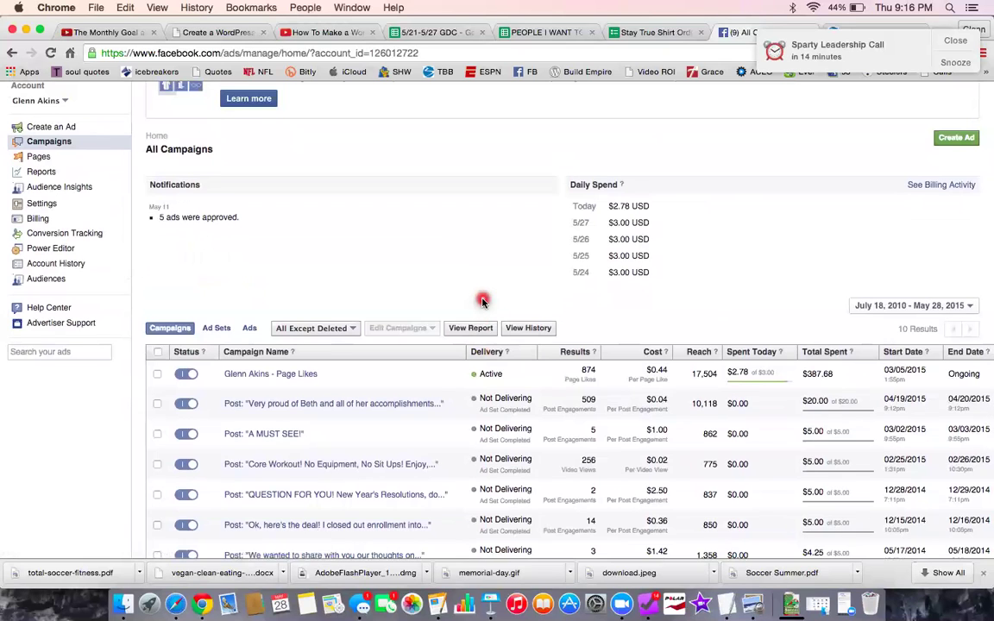
scroll(482, 301, up, 2)
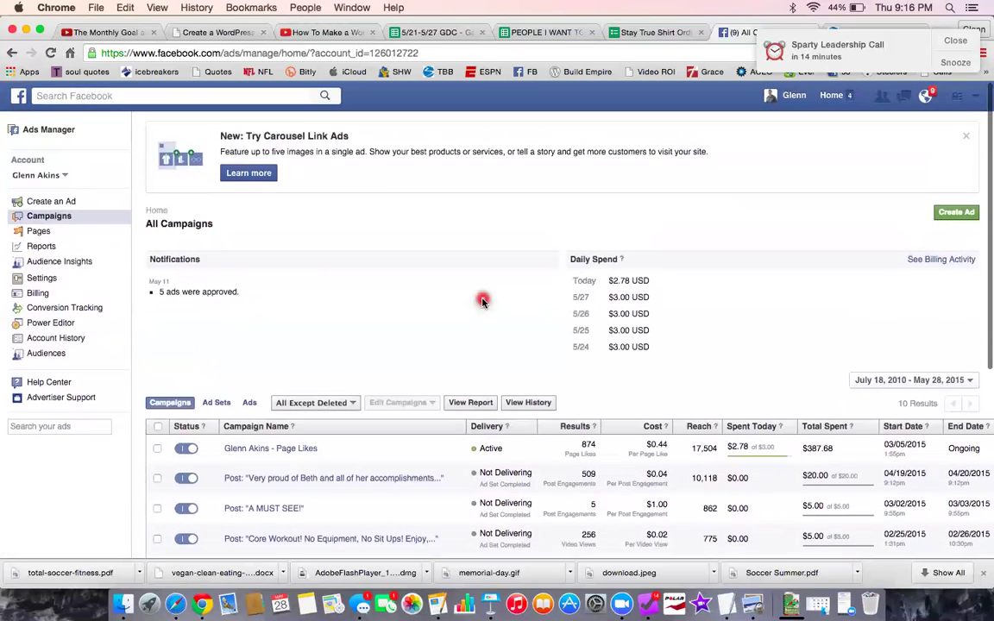
click(948, 215)
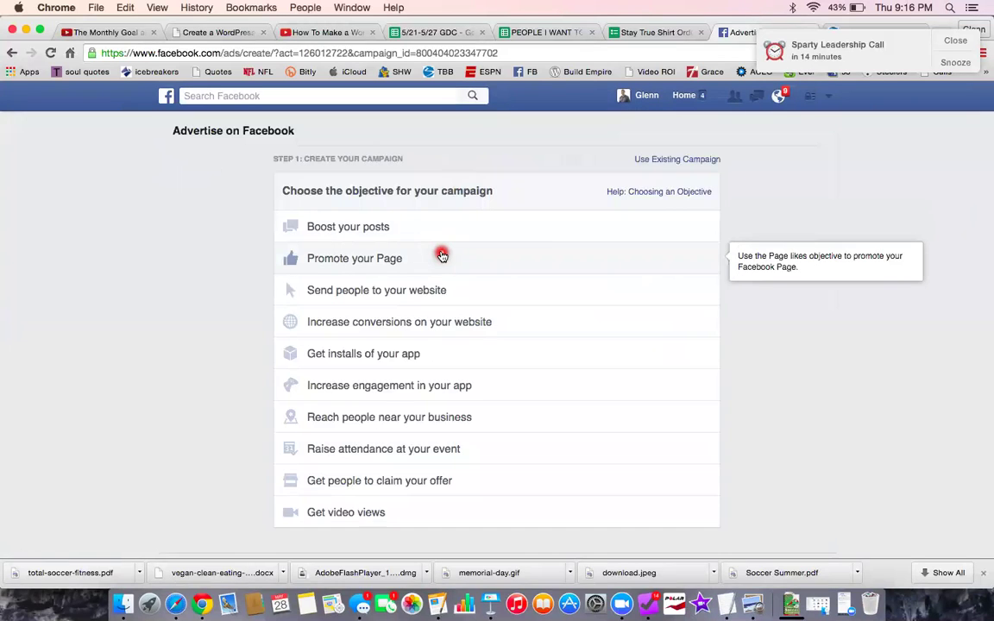
click(399, 261)
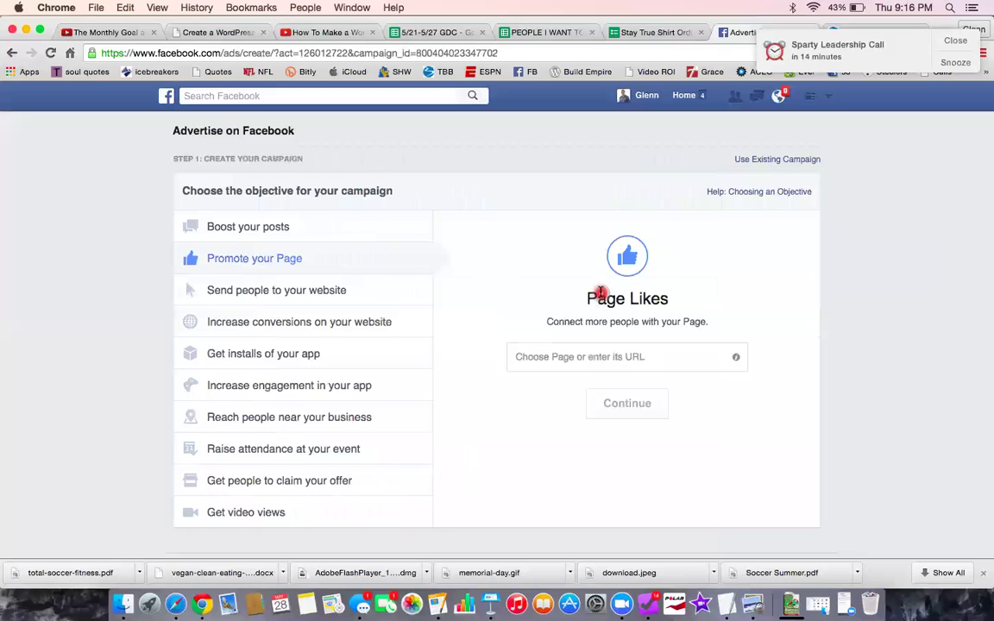
- Select the second suggested Page as the one to promote and dismiss the tip about saved audiences
click(541, 364)
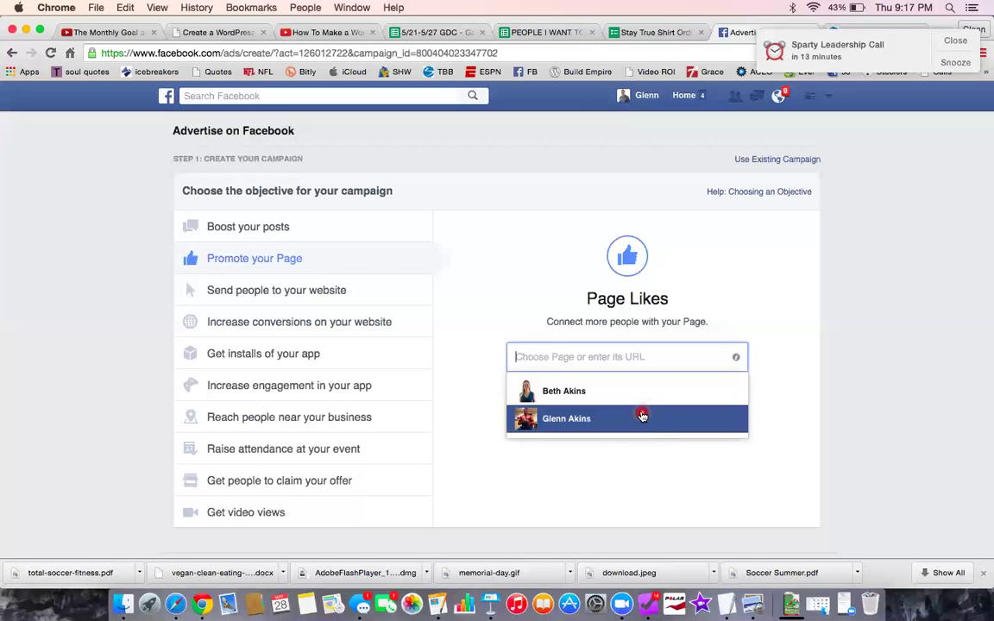
click(642, 416)
click(642, 416)
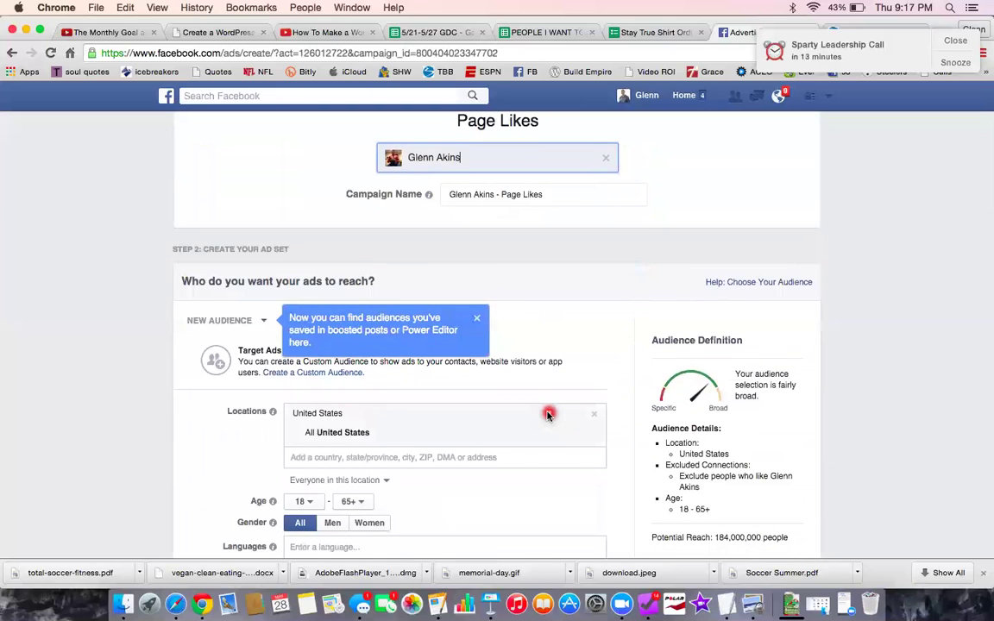
scroll(547, 415, down, 3)
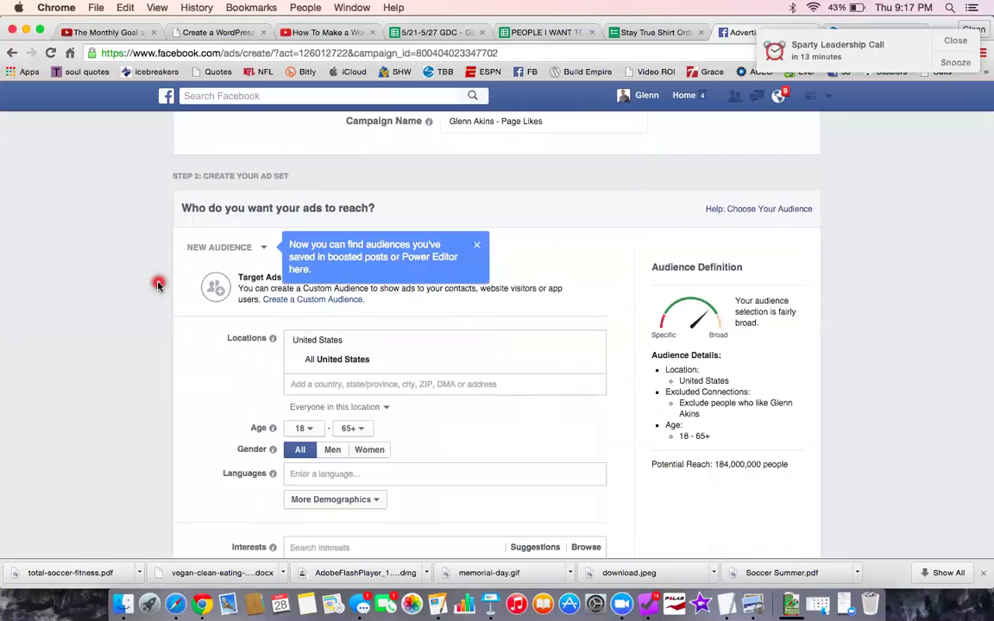
click(476, 246)
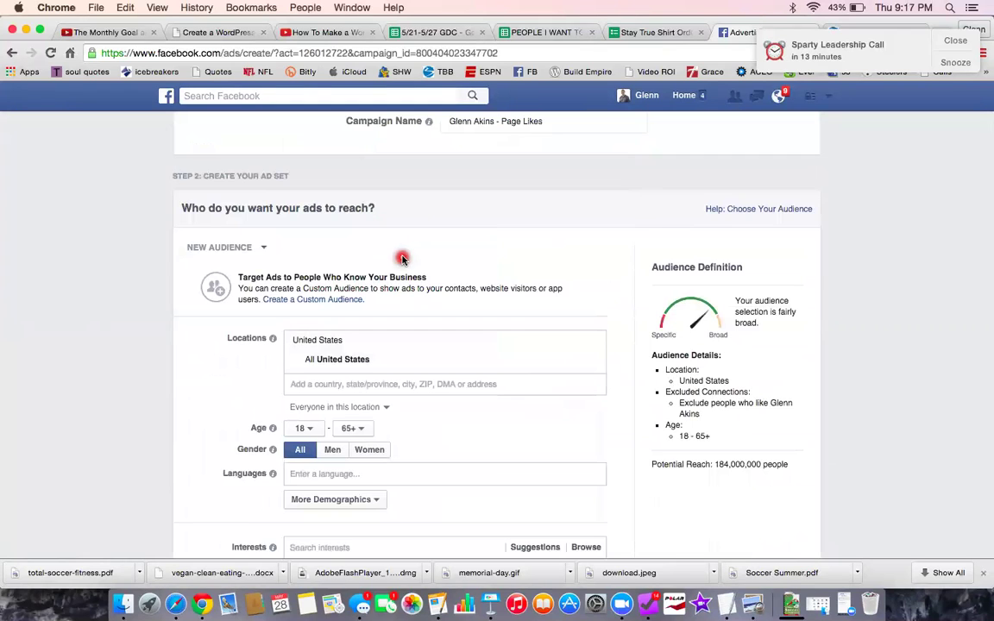
- Target the ad set's location at Canton, Ohio, United States with a 50-mile radius
scroll(340, 257, down, 1)
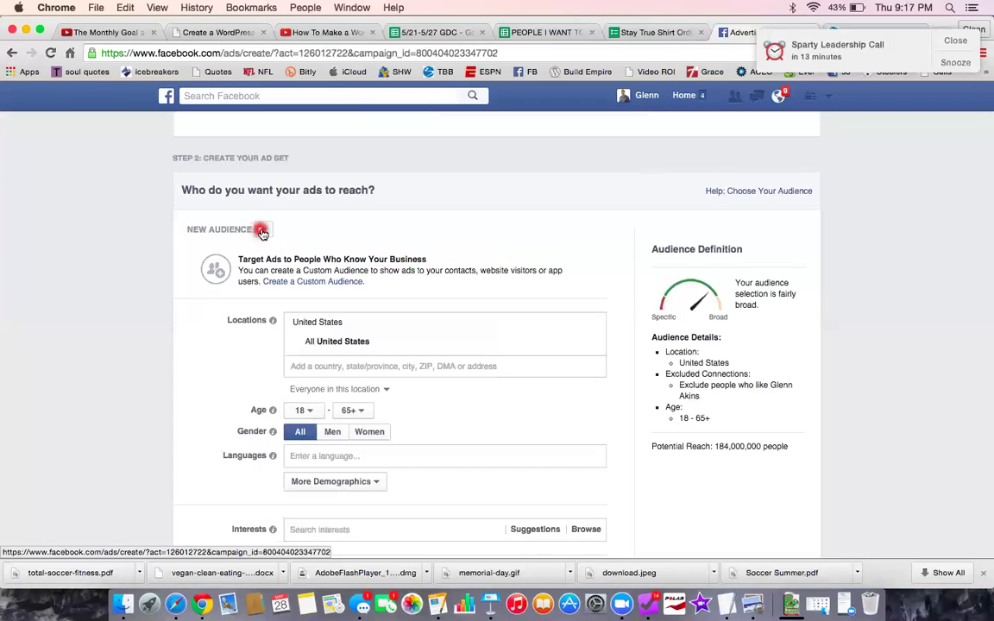
click(324, 289)
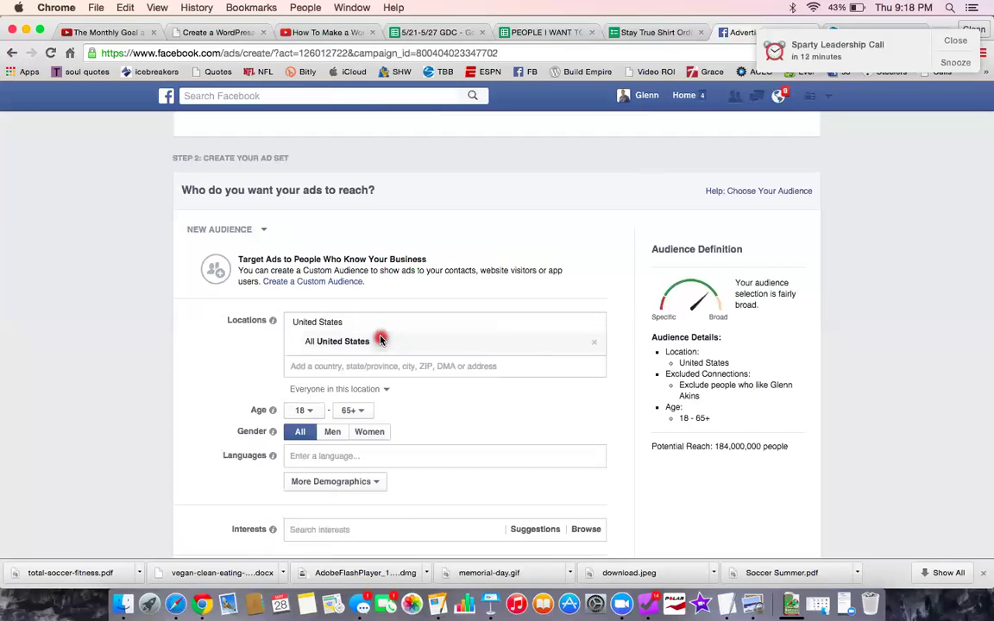
click(344, 367)
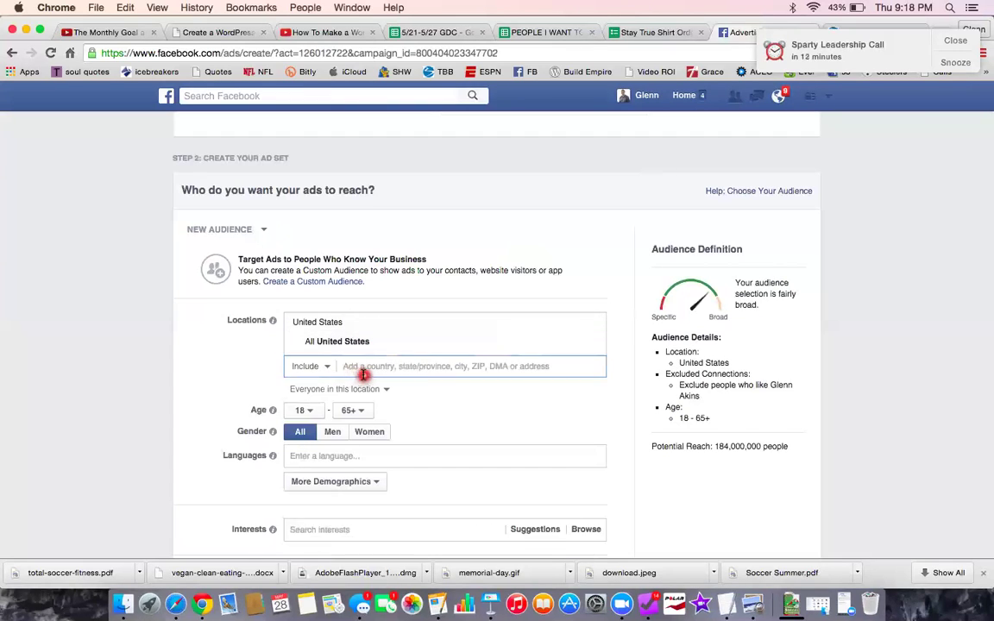
text(Cant)
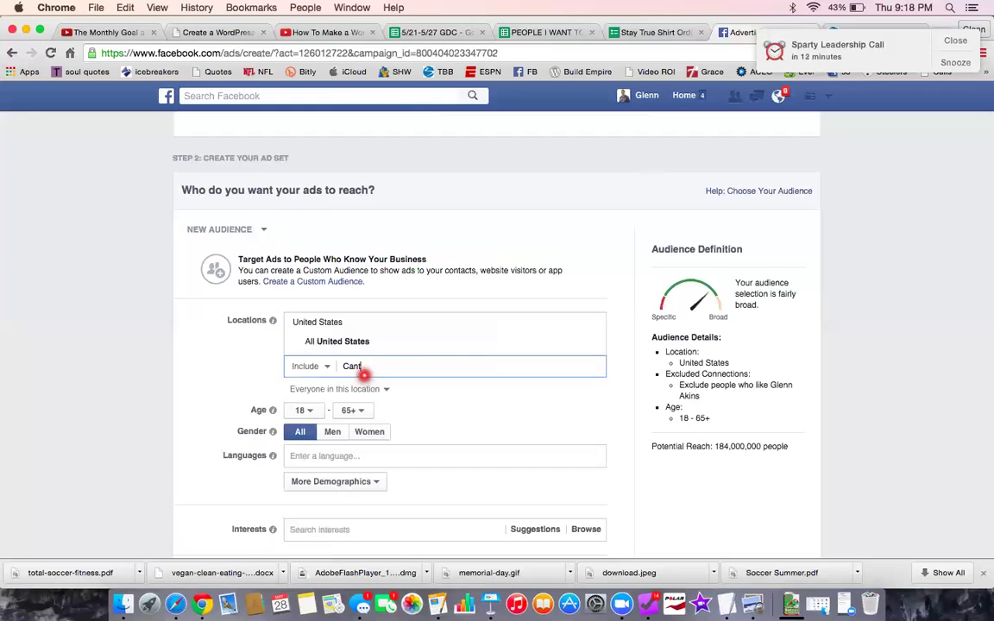
text(on Ohio)
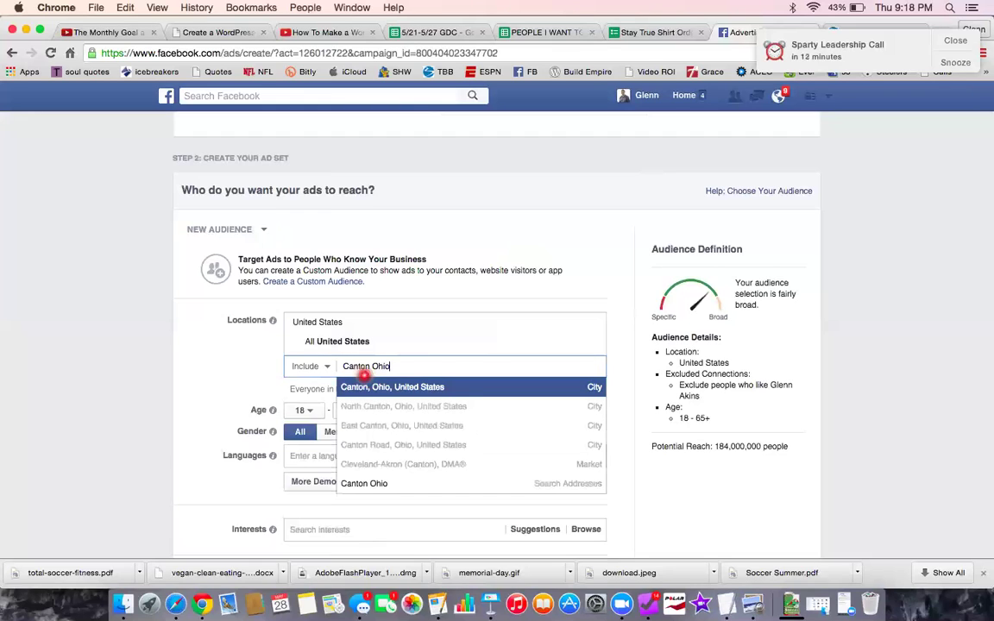
click(365, 385)
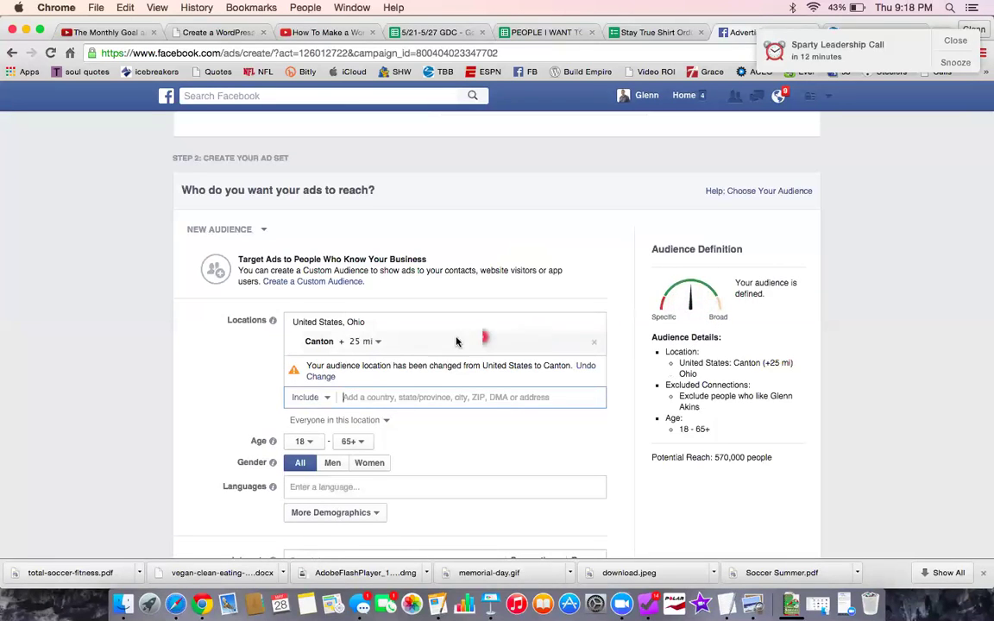
click(376, 345)
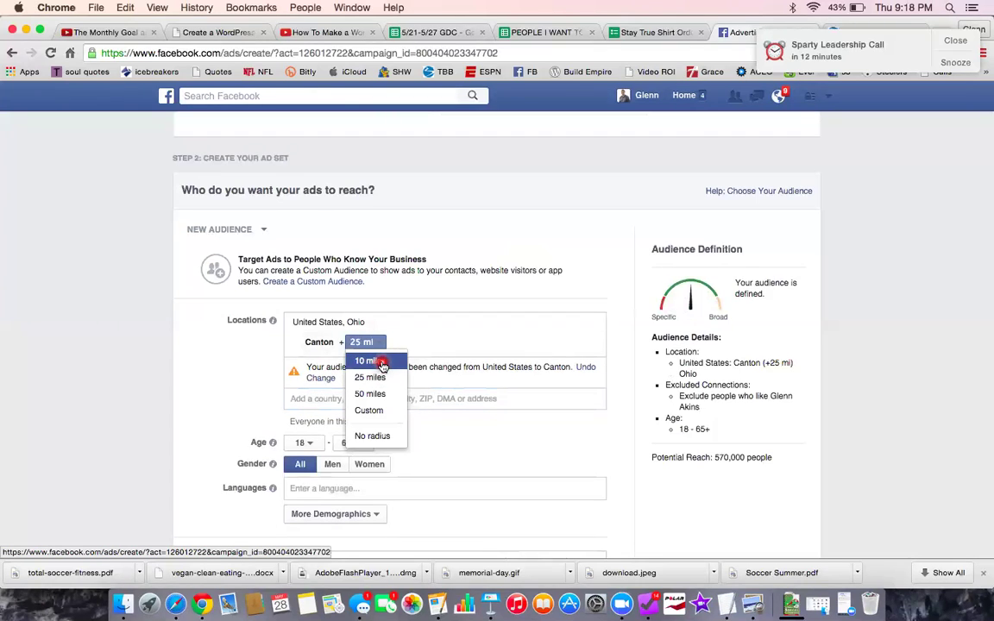
click(380, 394)
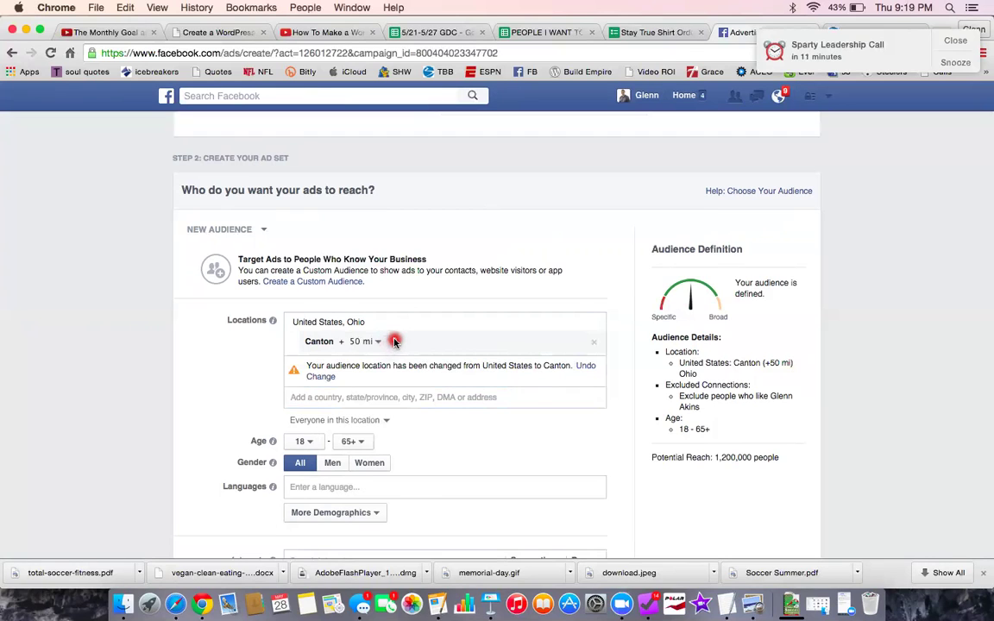
- Examine the ad set's targeting options, from location, age and gender to interests, behaviors and connections
scroll(463, 357, down, 1)
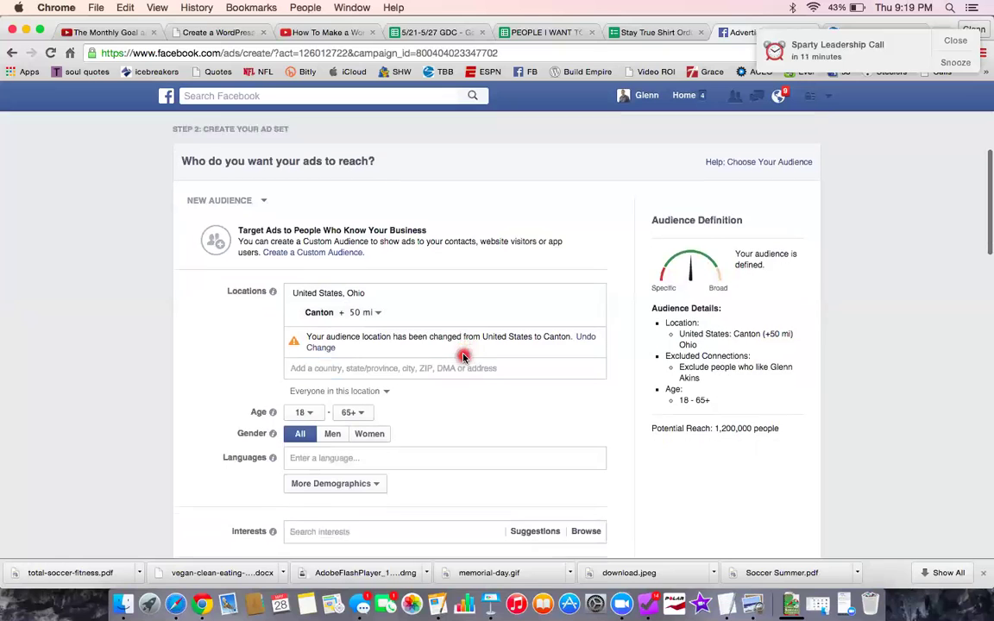
scroll(462, 357, down, 2)
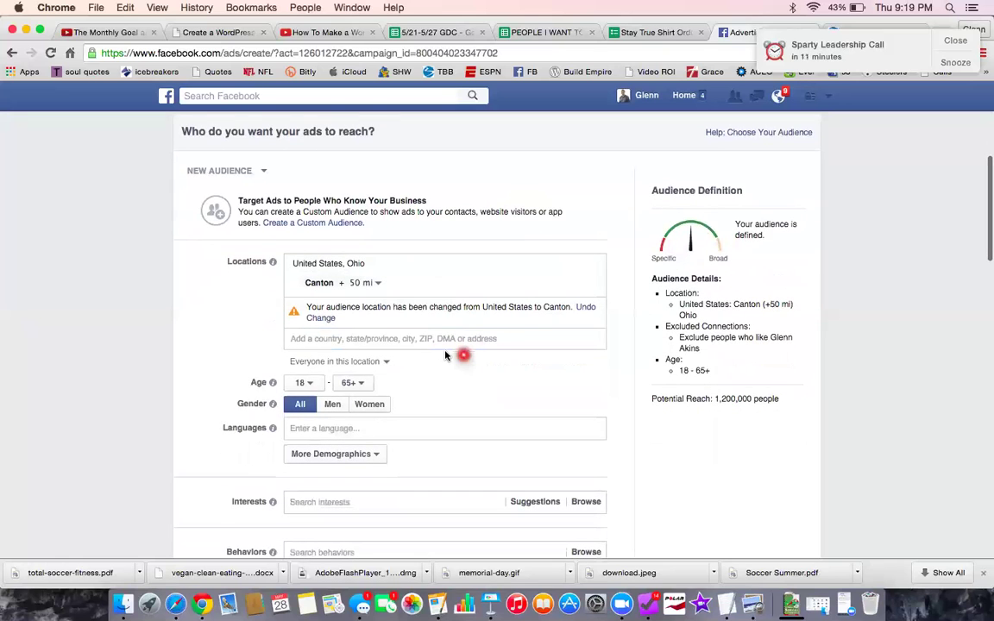
scroll(455, 354, down, 1)
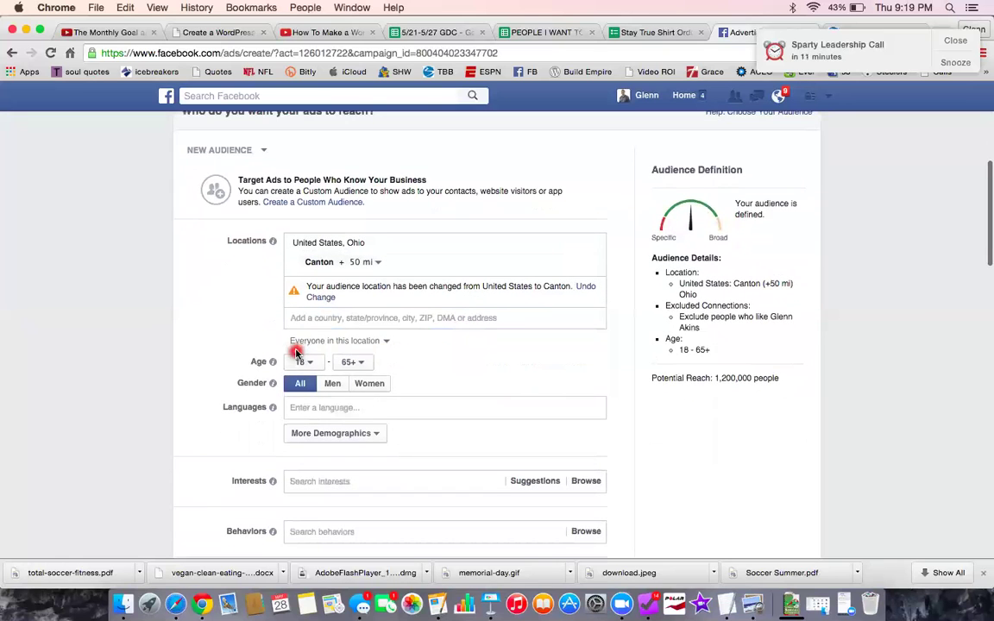
scroll(272, 341, down, 2)
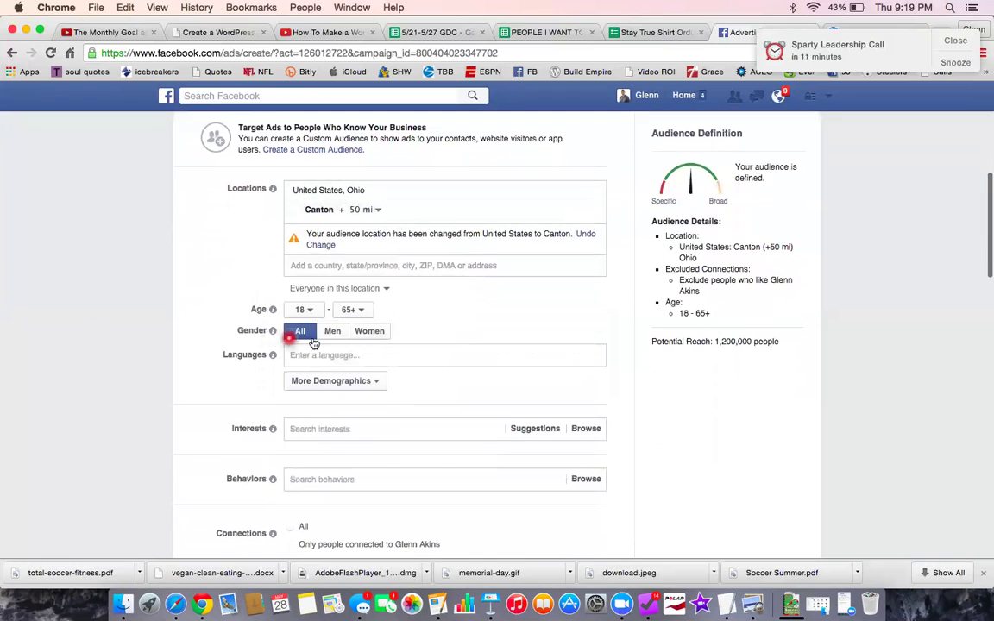
scroll(451, 328, down, 2)
scroll(450, 328, down, 1)
scroll(451, 329, up, 2)
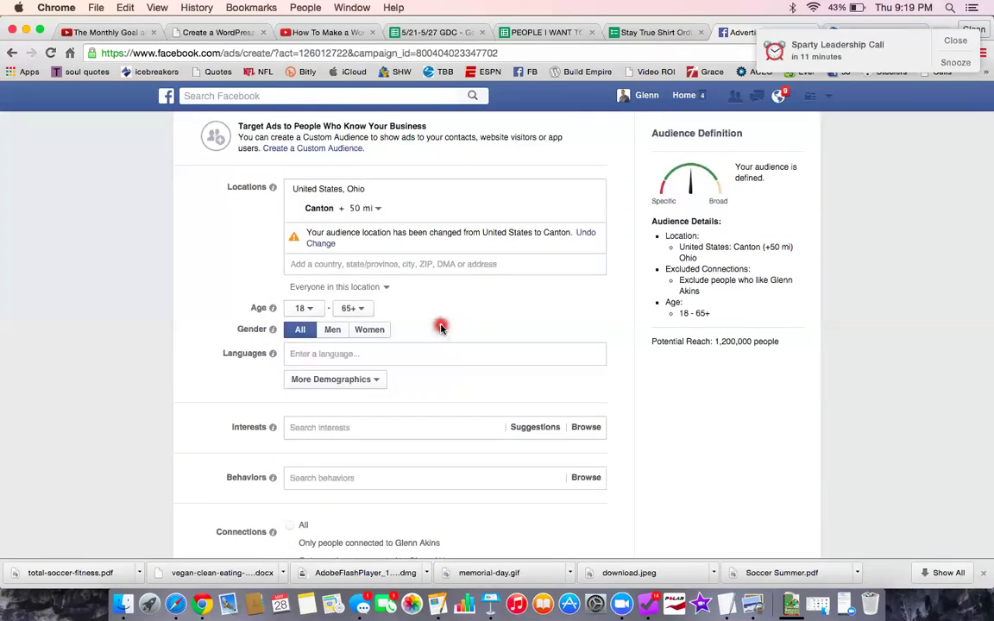
scroll(442, 321, up, 1)
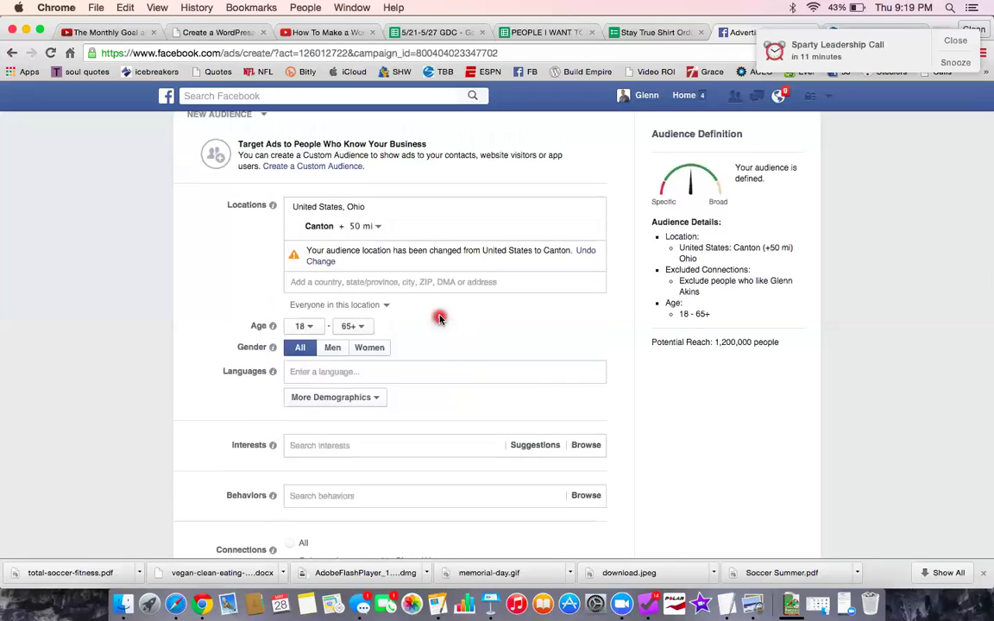
scroll(466, 332, down, 1)
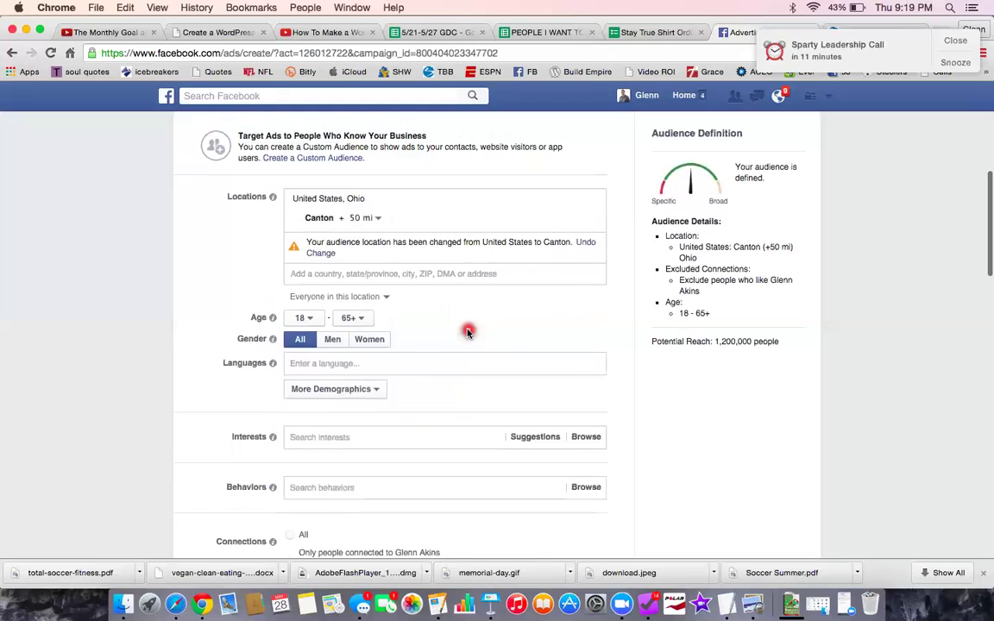
scroll(466, 332, down, 2)
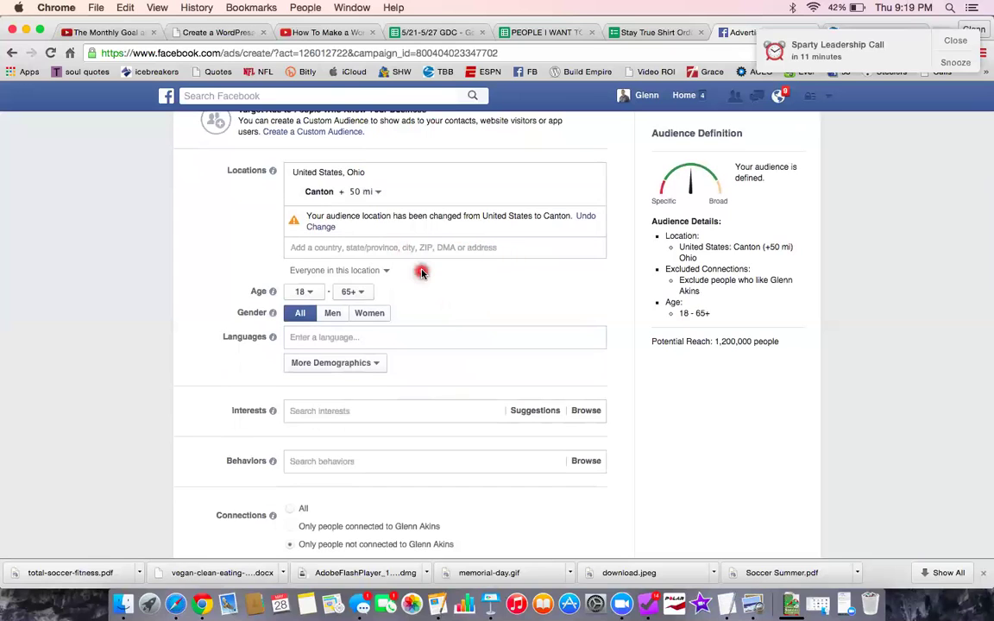
scroll(482, 280, up, 2)
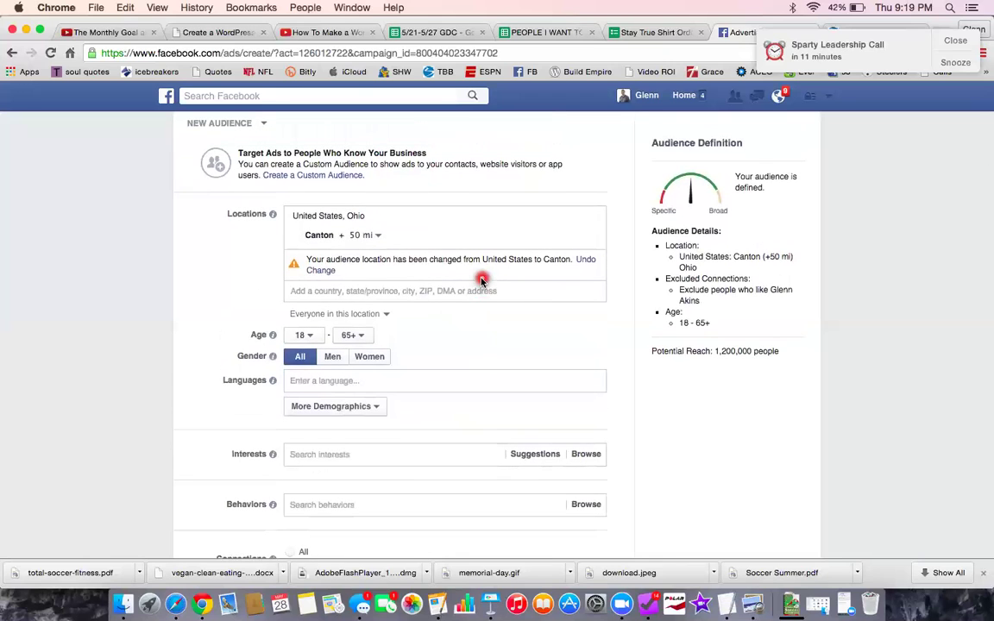
scroll(469, 274, down, 3)
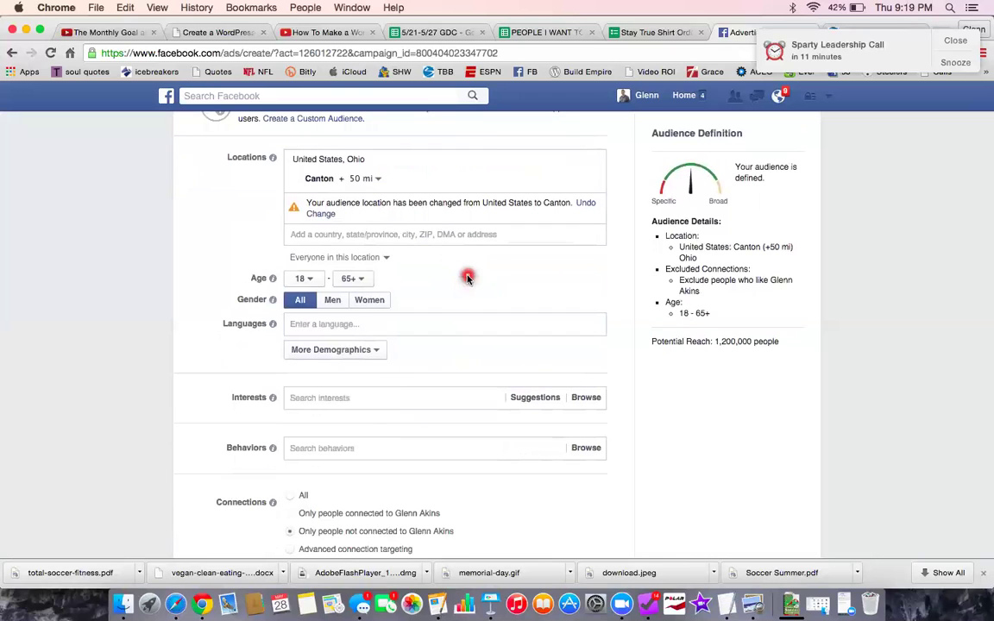
scroll(467, 276, down, 1)
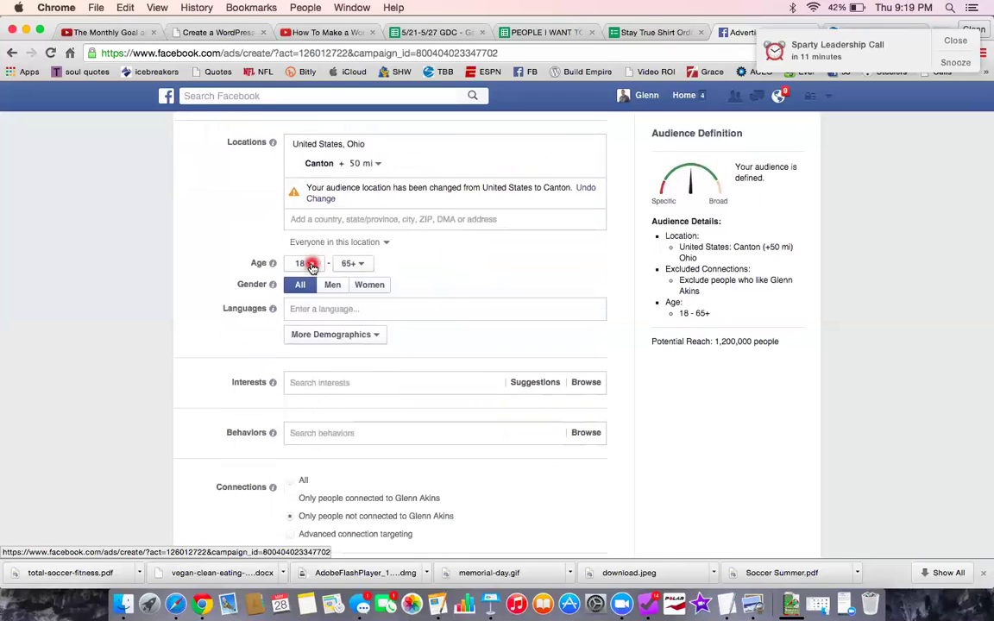
- Set the audience's minimum age to 28
click(313, 265)
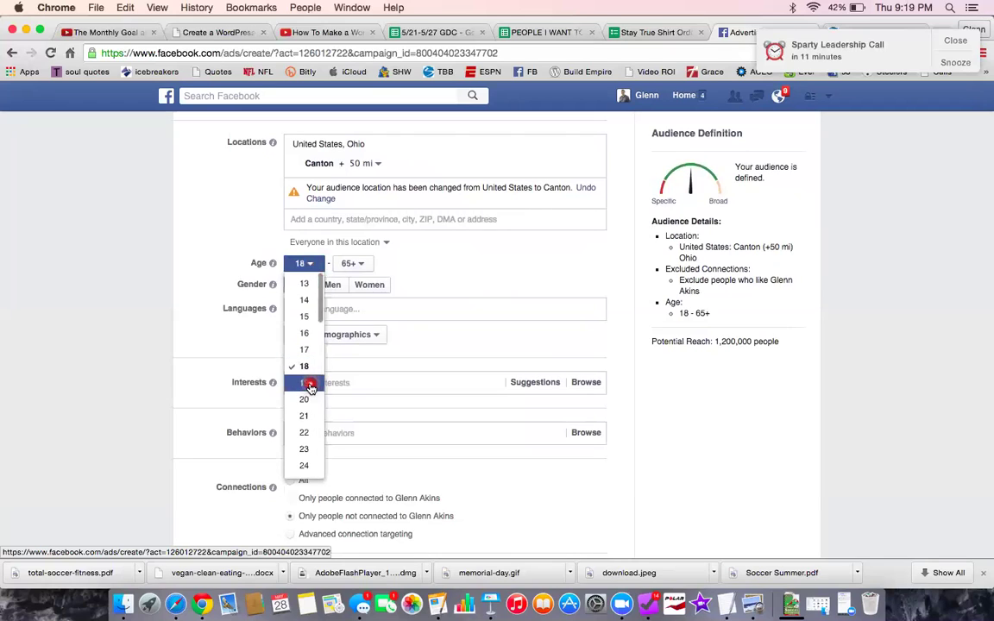
scroll(304, 414, down, 1)
scroll(305, 414, down, 2)
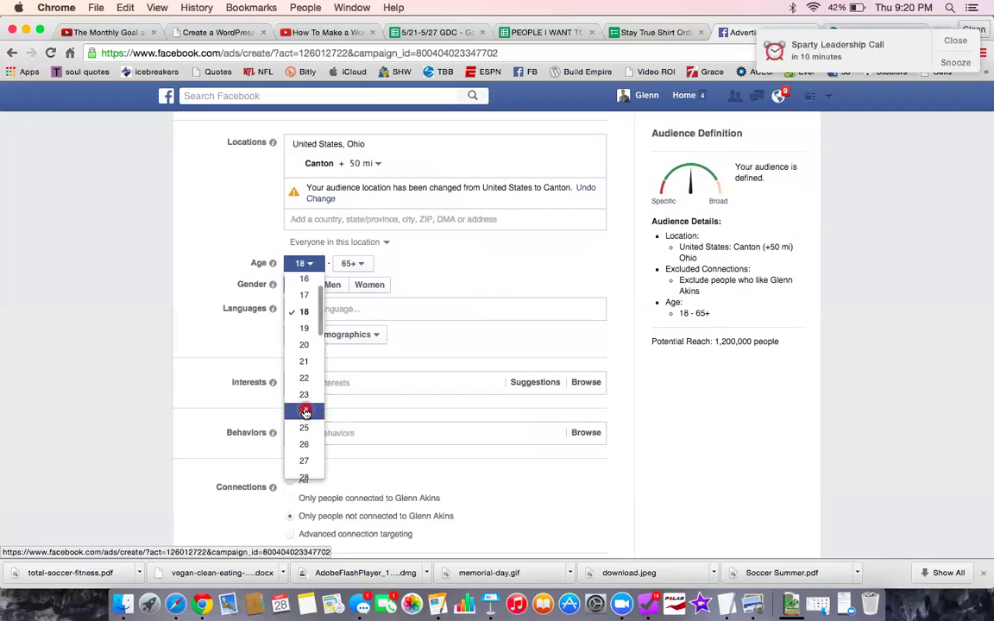
scroll(304, 414, down, 3)
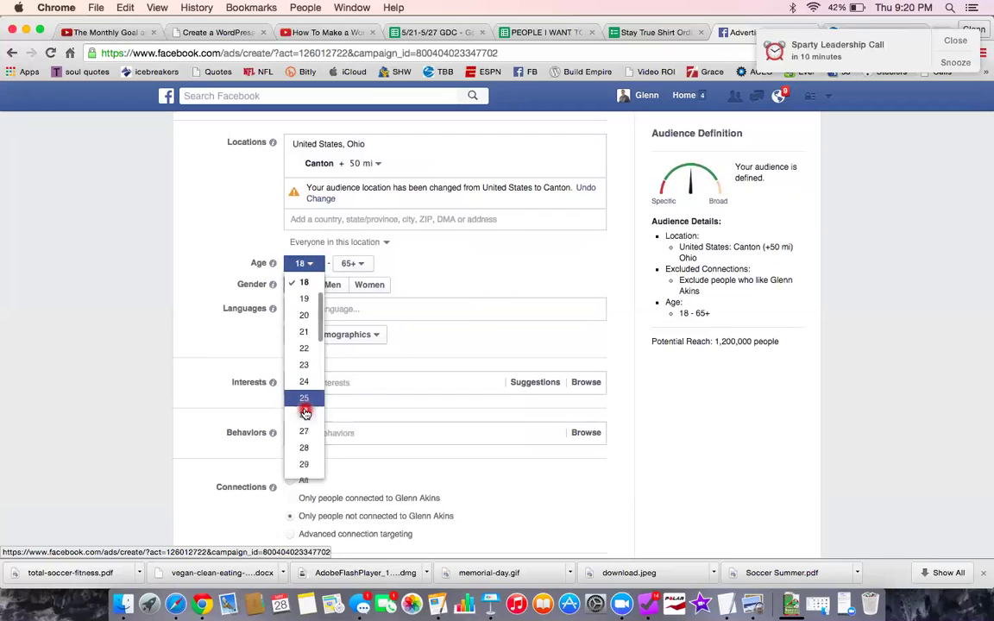
click(304, 420)
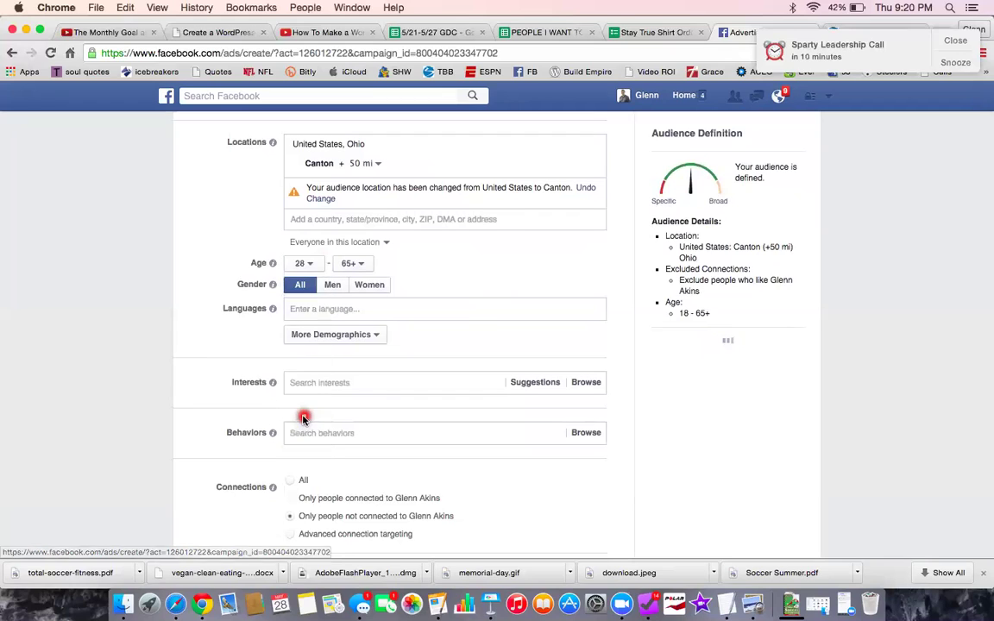
- Set the audience's maximum age to 45
click(364, 263)
scroll(362, 395, down, 5)
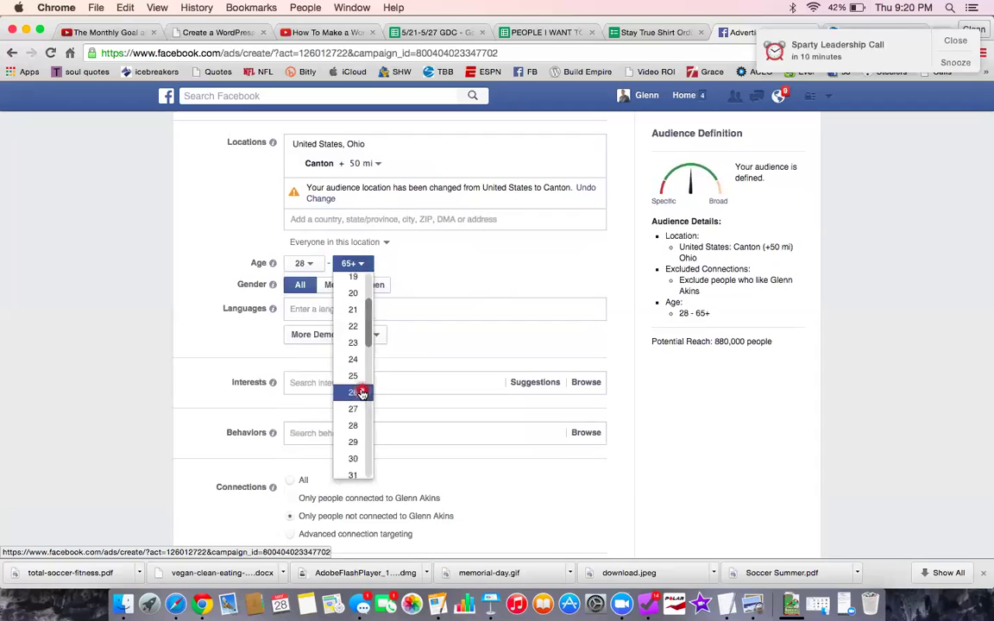
scroll(354, 449, down, 3)
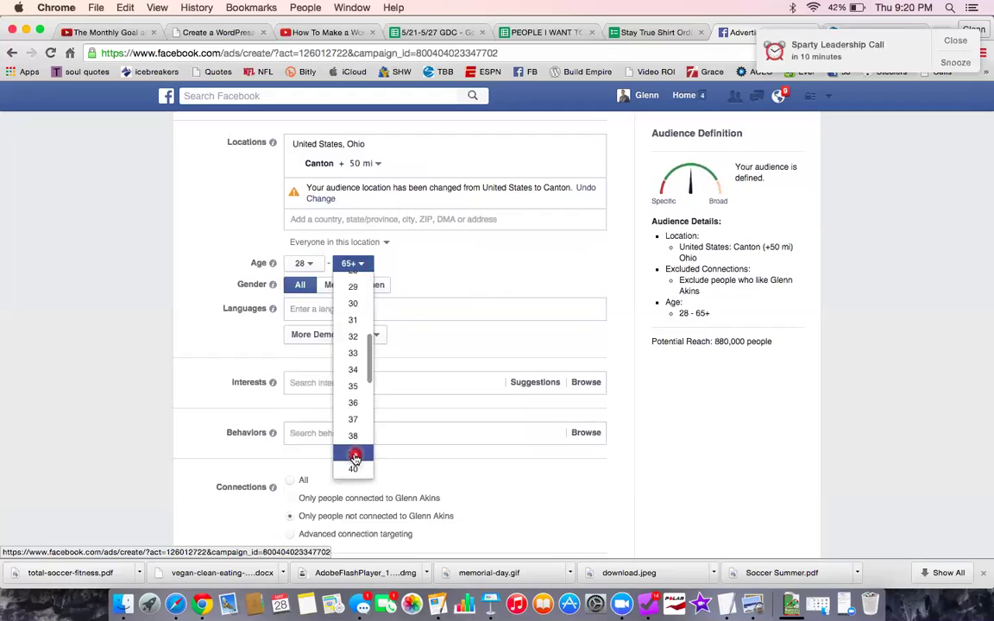
scroll(355, 457, down, 1)
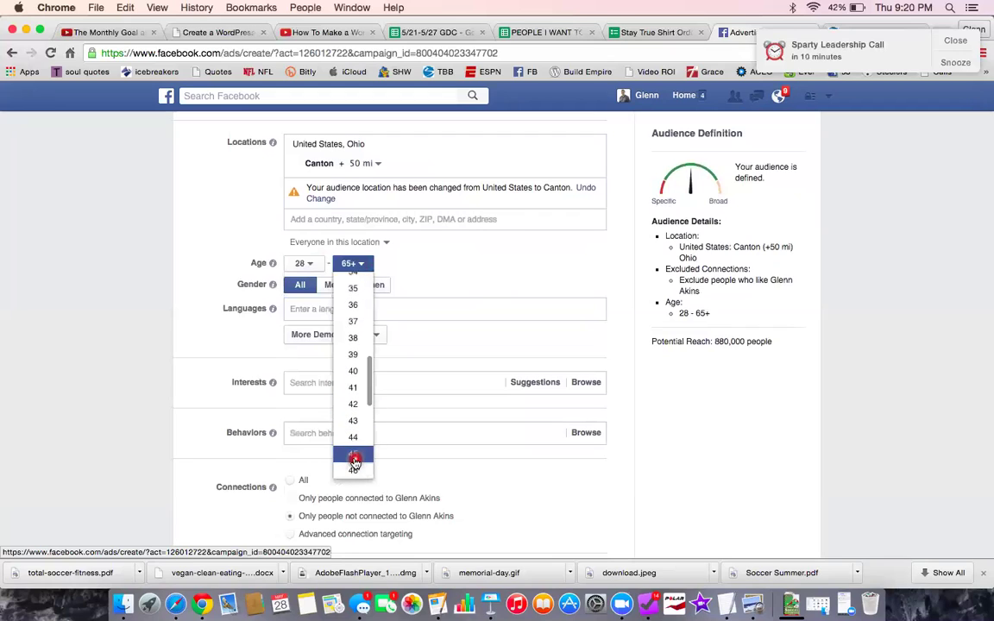
click(355, 458)
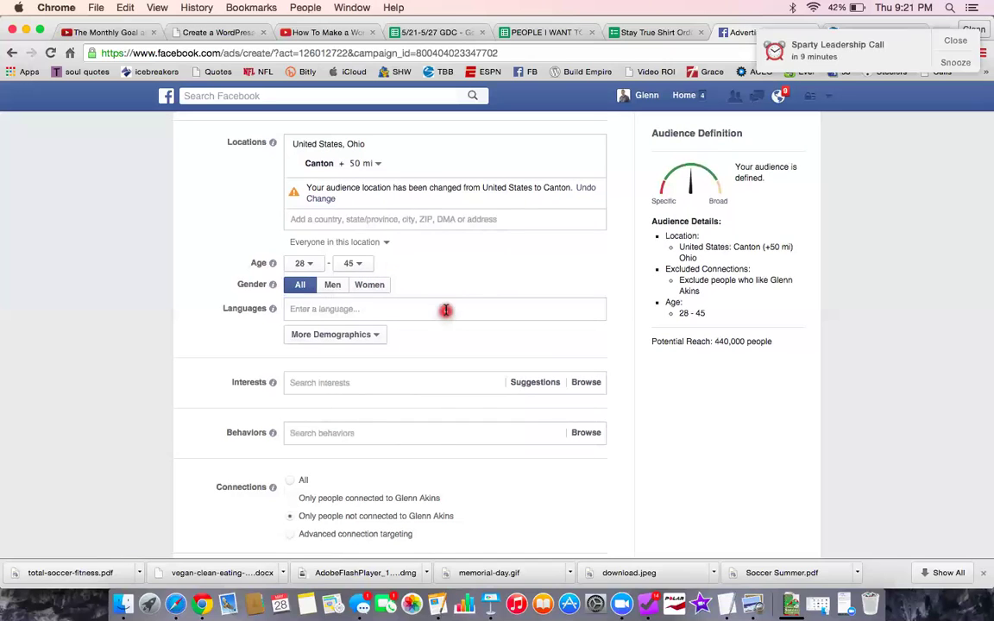
- Examine the additional demographic targeting categories, such as relationship, financial and parents, without choosing any
scroll(445, 310, down, 1)
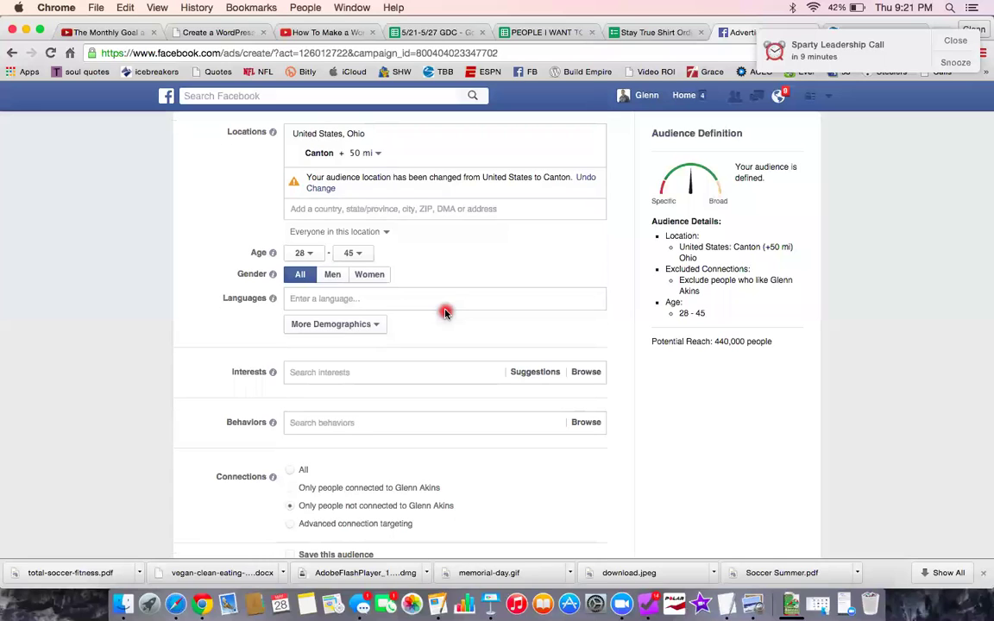
scroll(446, 312, down, 1)
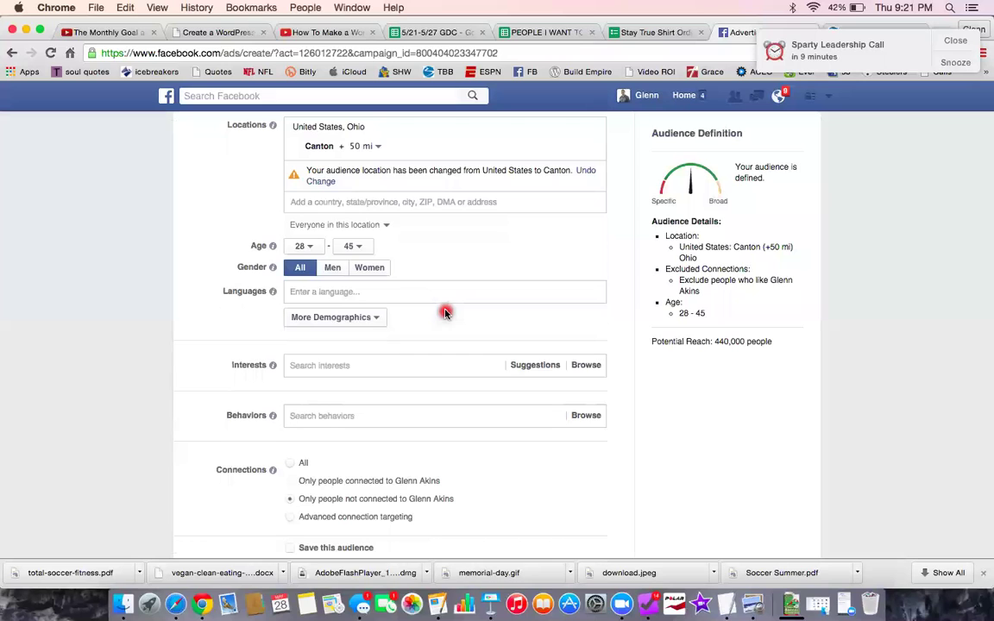
scroll(446, 314, down, 1)
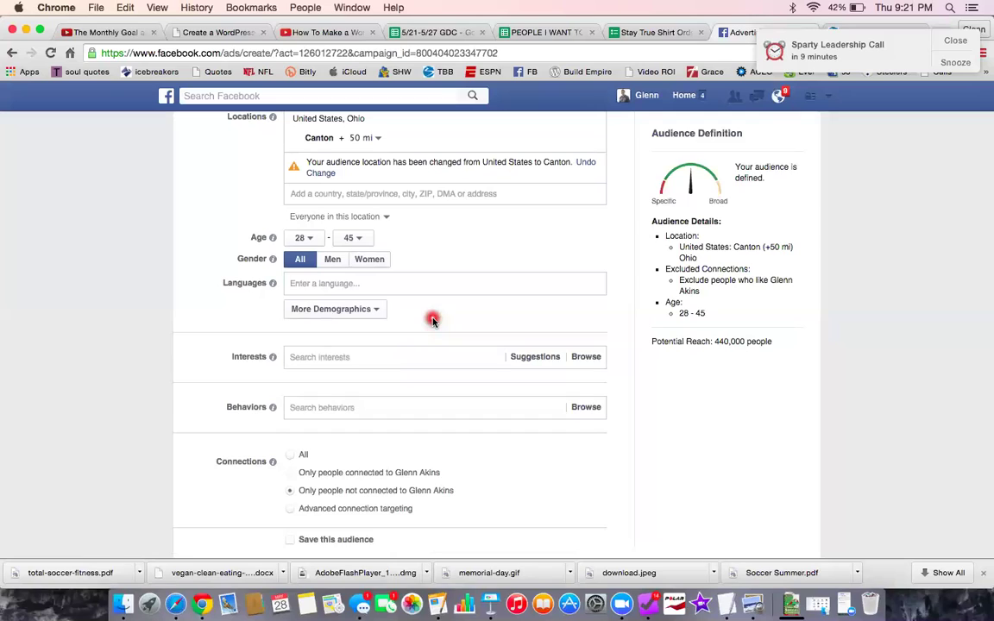
click(380, 311)
mouse_move(356, 334)
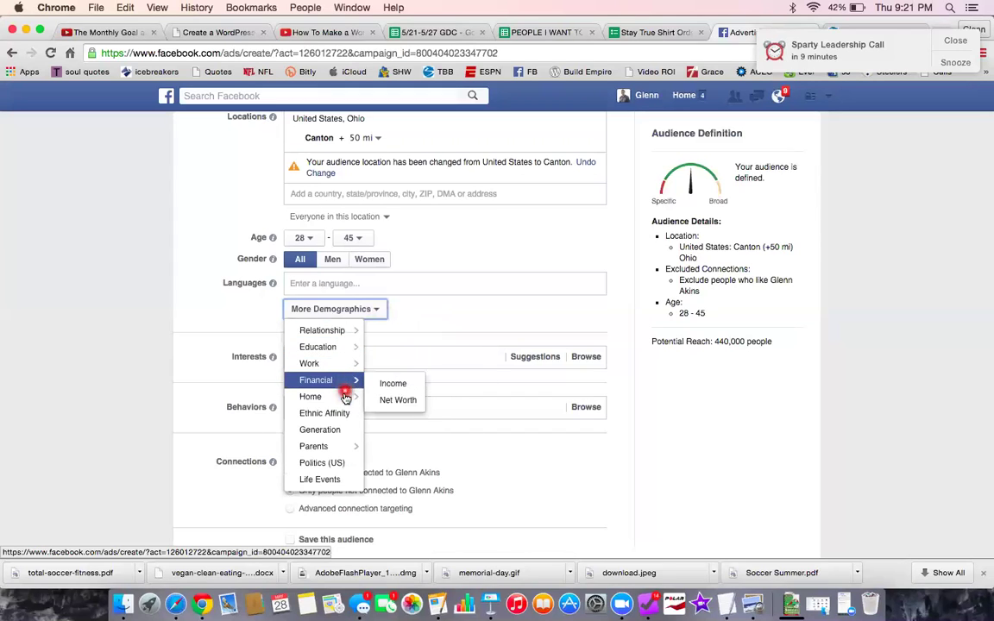
mouse_move(343, 446)
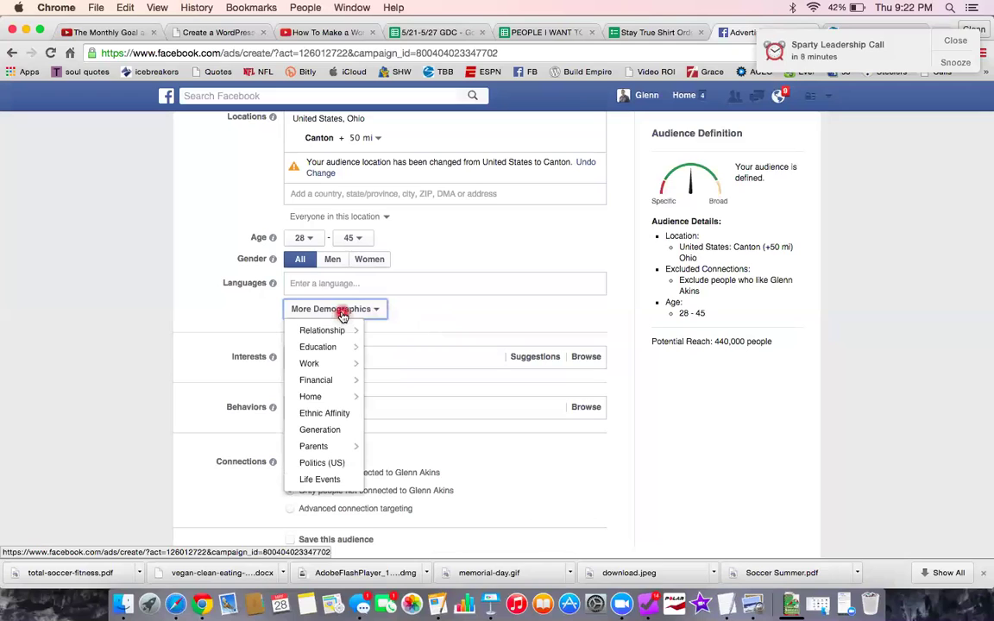
mouse_move(341, 327)
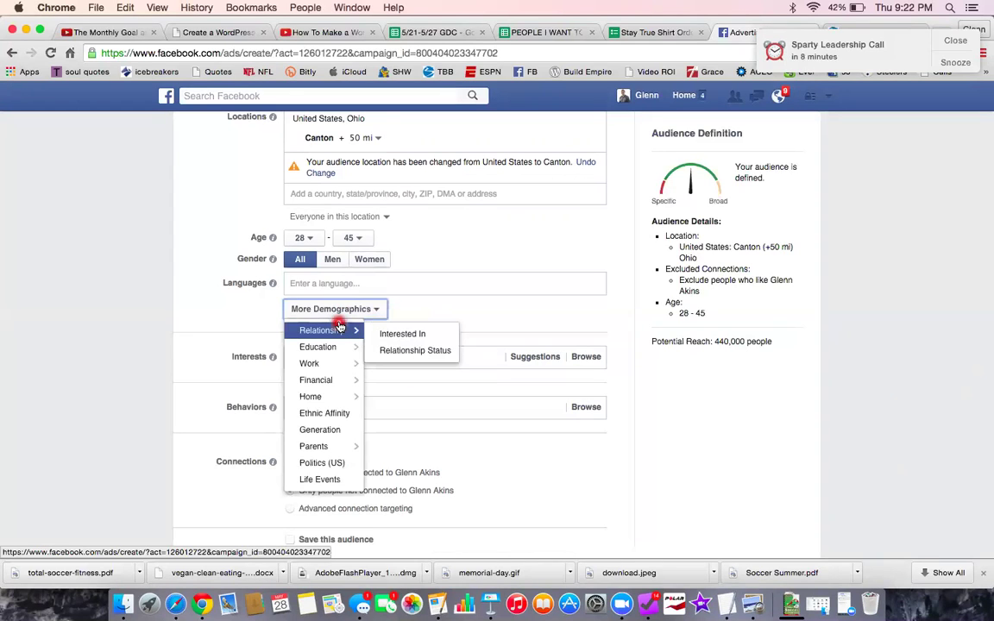
click(420, 317)
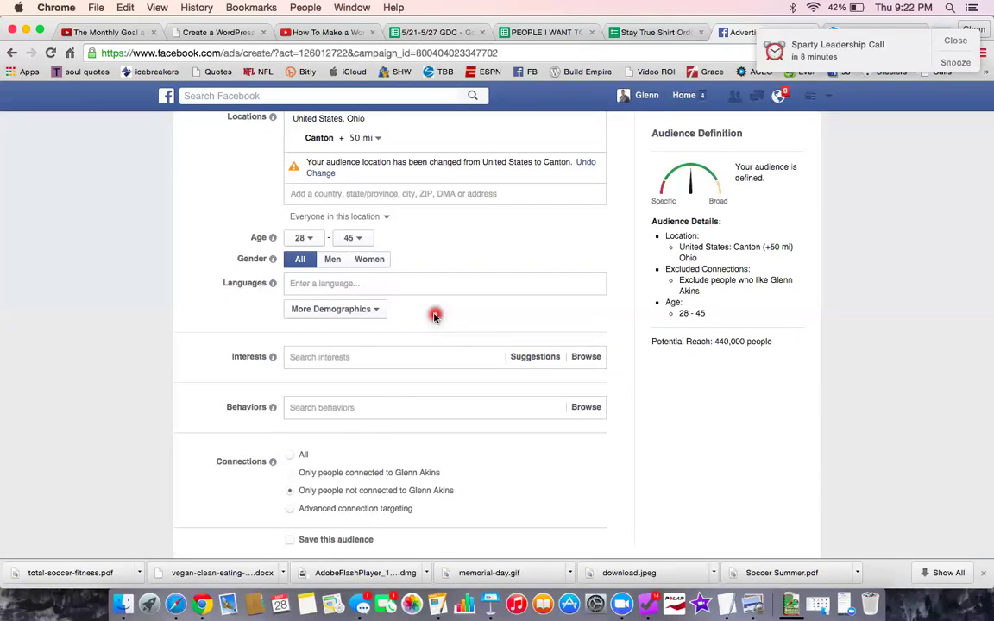
- Add Fatherhood and Aerobics from the suggested interests to the audience's targeting
scroll(434, 317, down, 3)
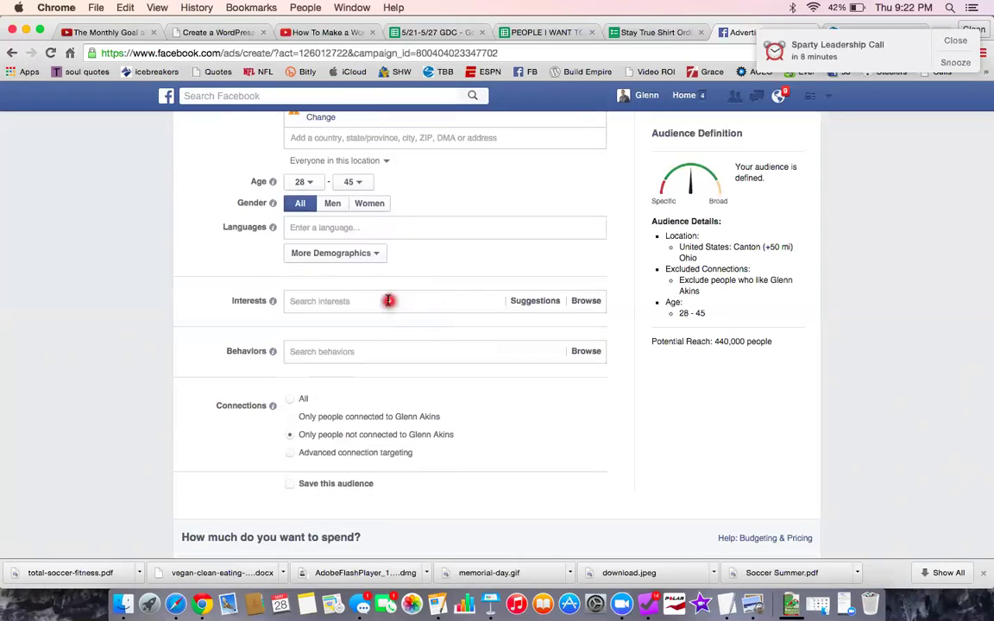
click(331, 301)
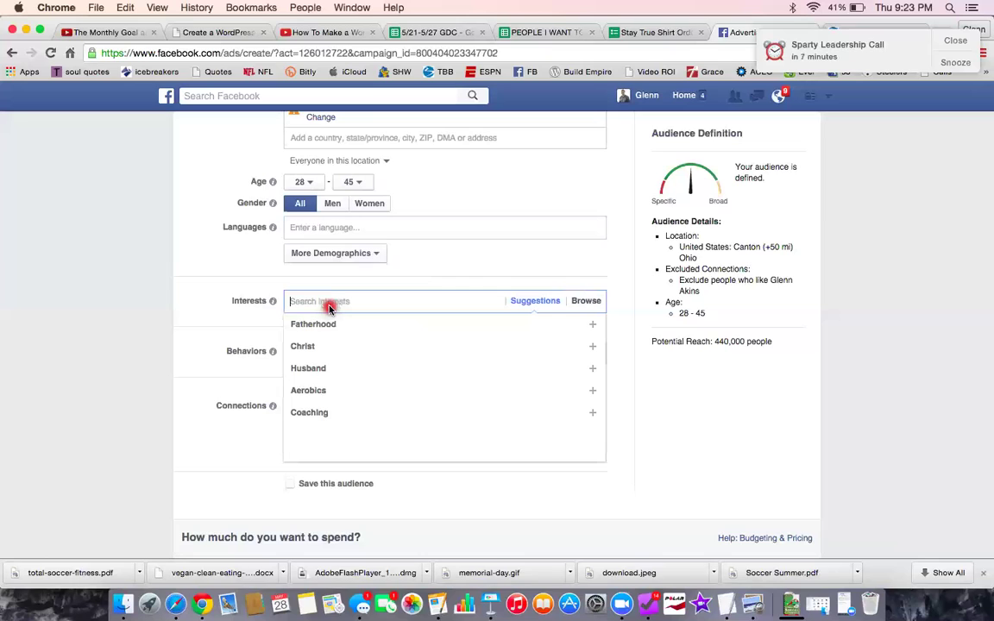
mouse_move(333, 328)
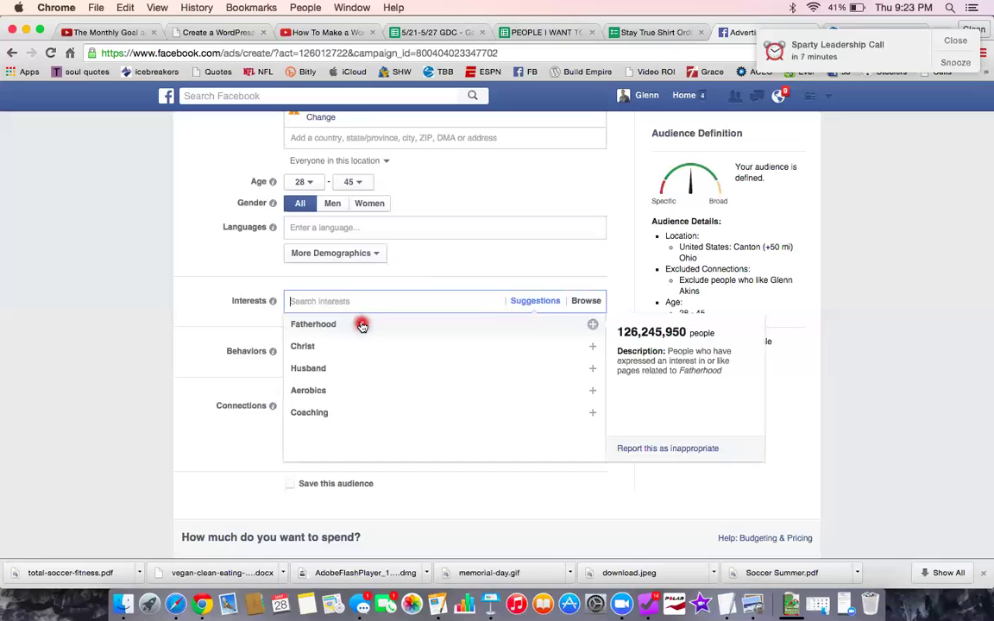
click(361, 325)
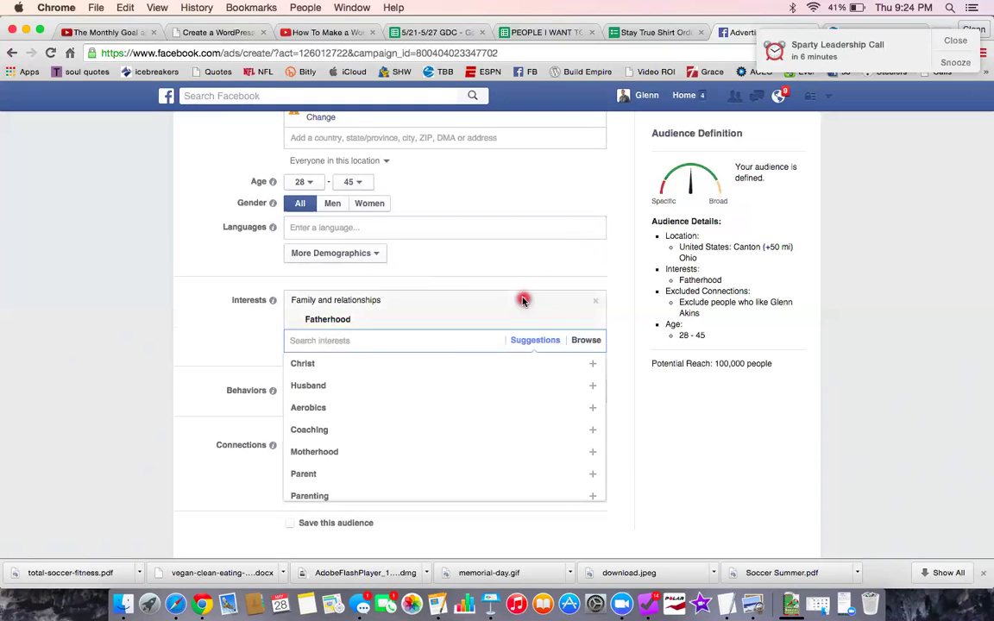
scroll(522, 299, down, 1)
scroll(434, 315, down, 1)
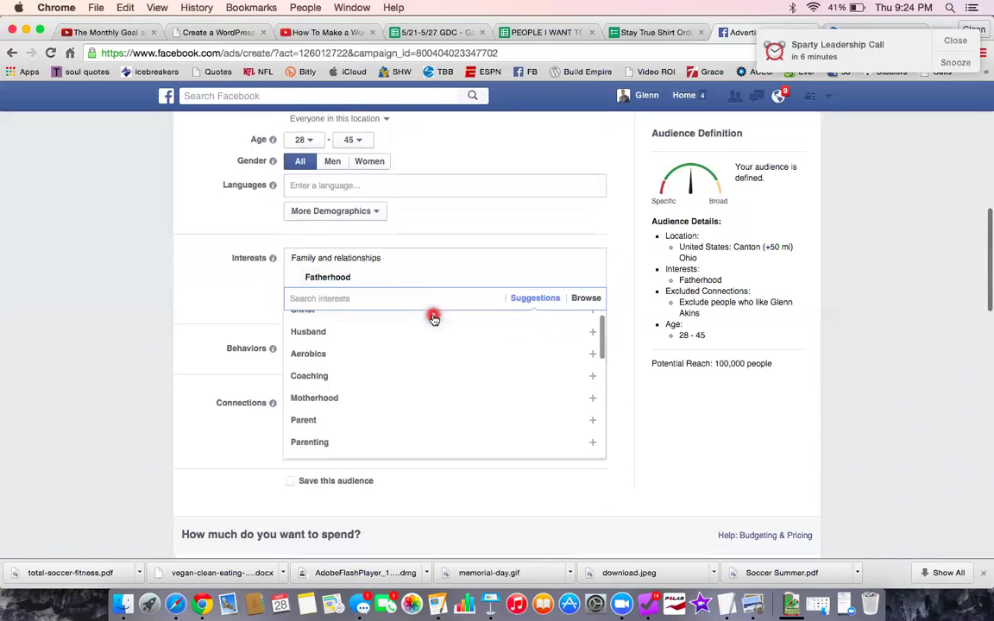
scroll(434, 318, down, 1)
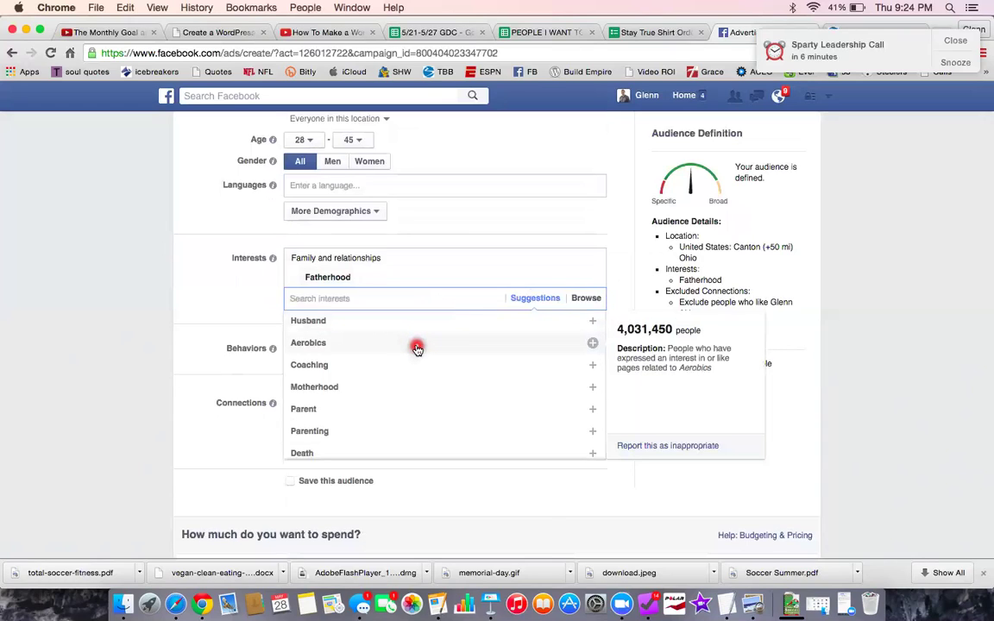
click(418, 346)
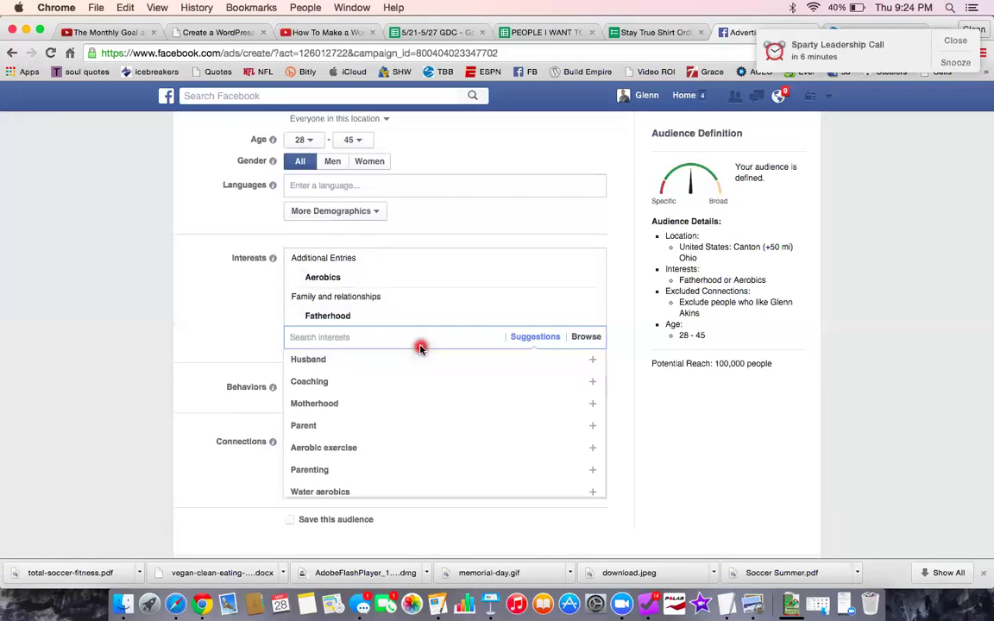
- Search the interests for "stay at home" and add Stay-at-home dad to the audience
mouse_move(407, 421)
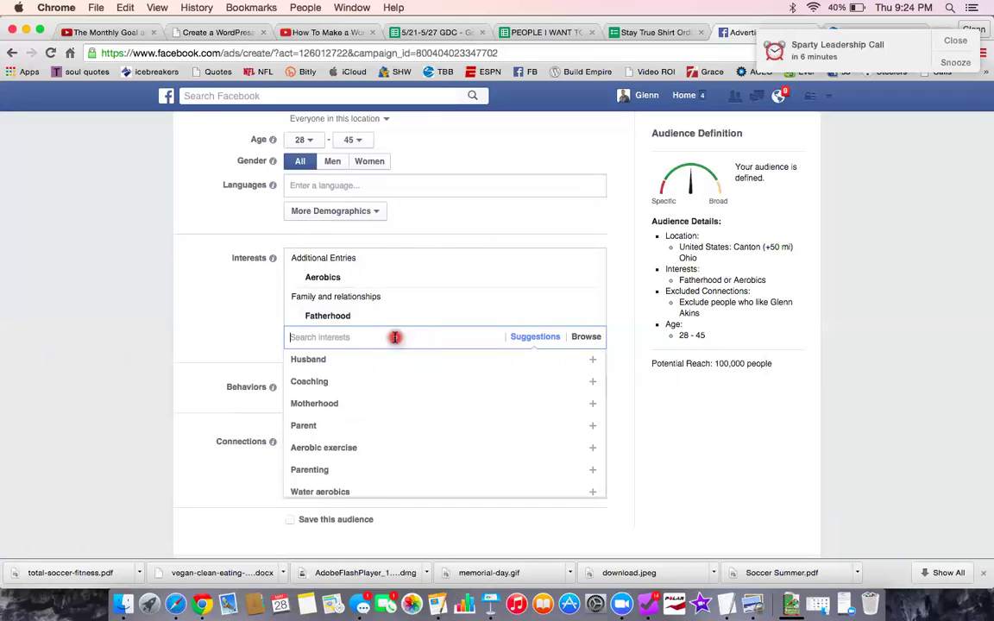
text(s)
key(BackSpace)
text(sy)
key(BackSpace)
text(tay at home)
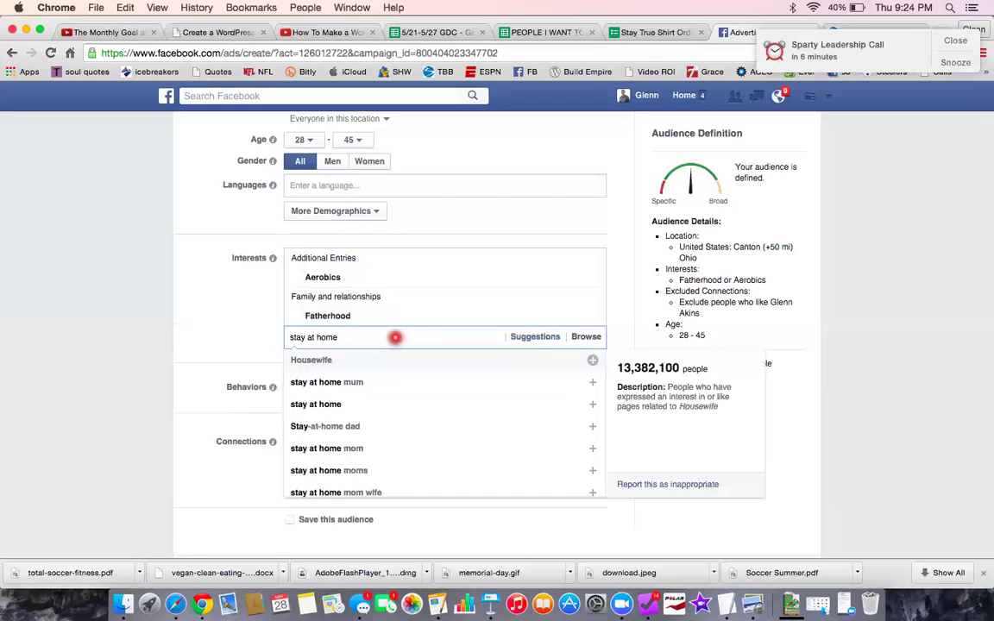
click(372, 430)
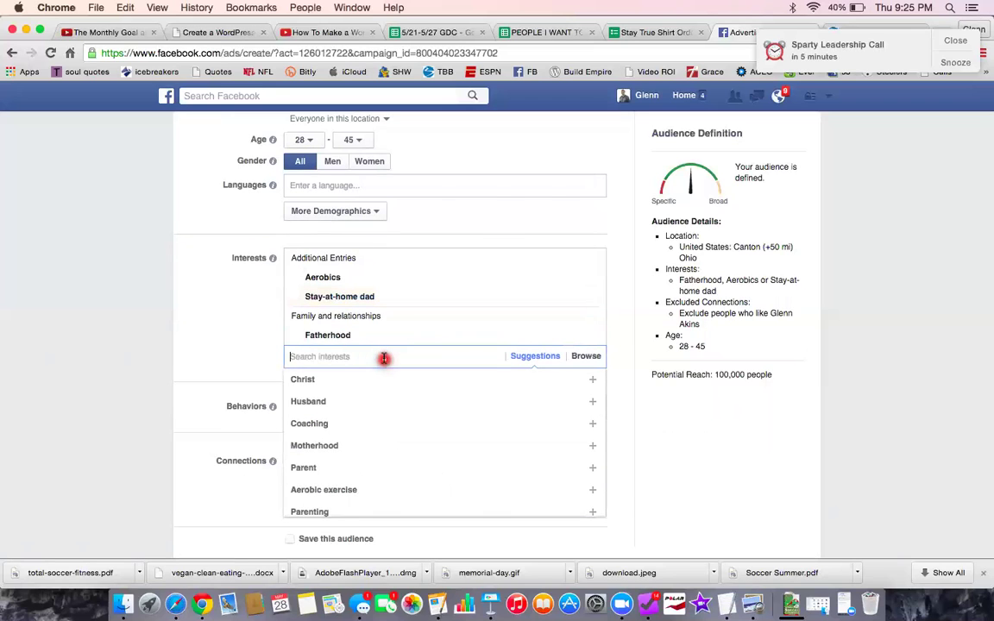
- Review the remaining interest suggestions and the behaviors, connections and budget settings of the ad set
scroll(381, 402, down, 3)
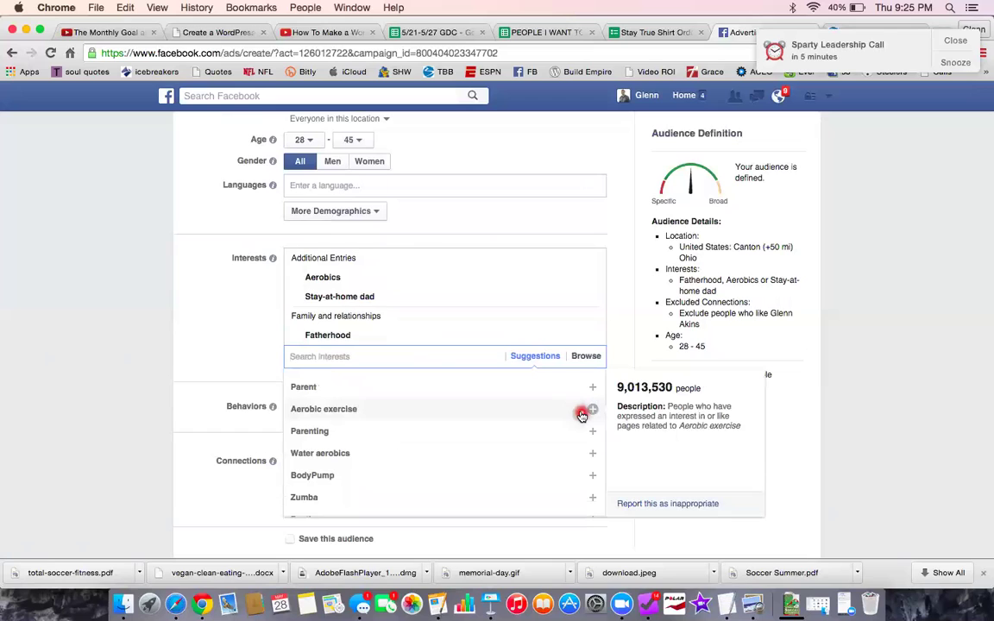
scroll(583, 415, down, 1)
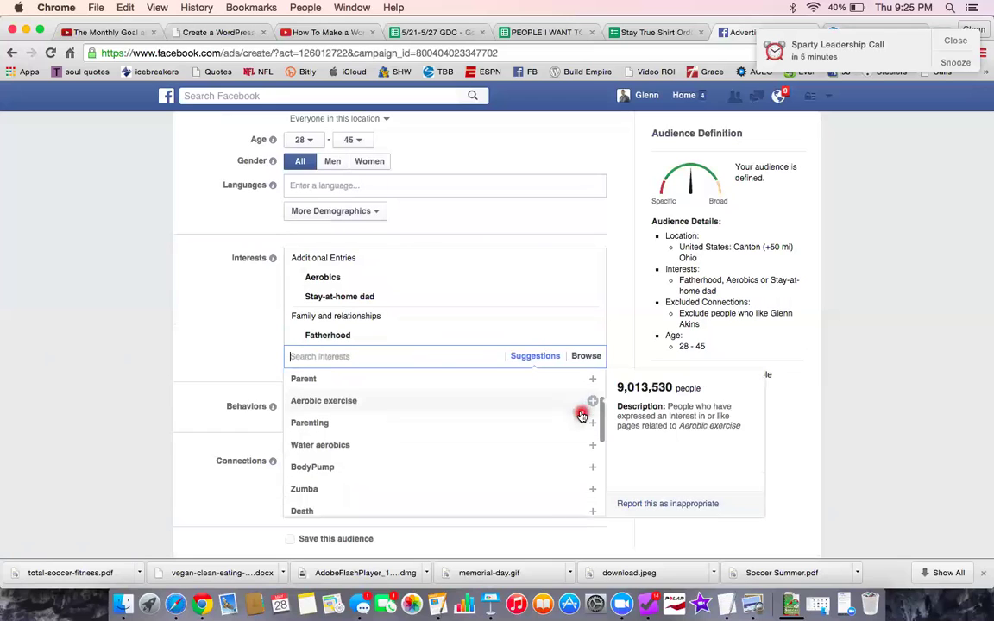
scroll(205, 410, down, 1)
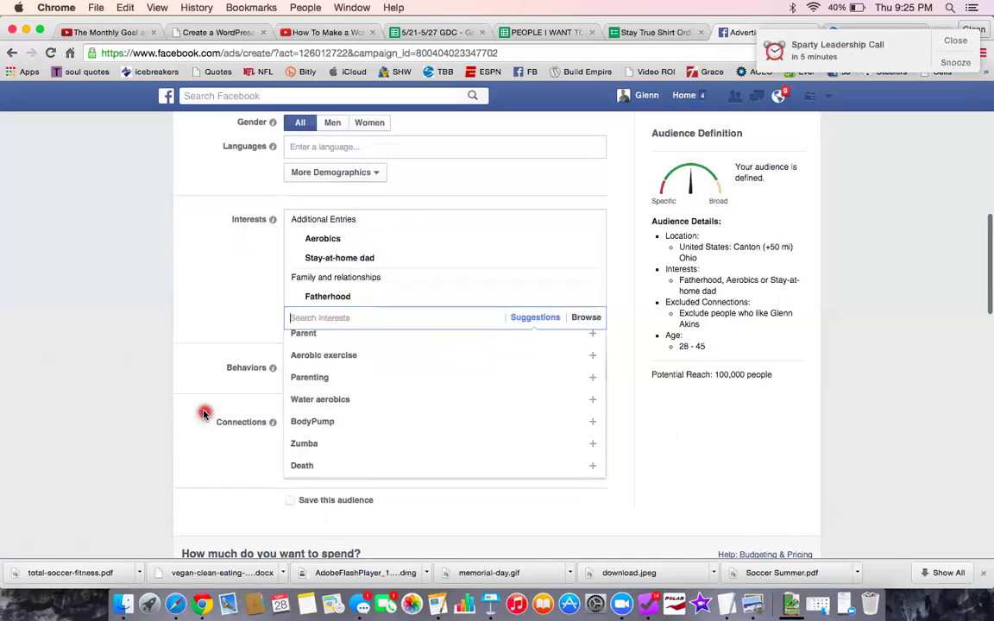
click(226, 278)
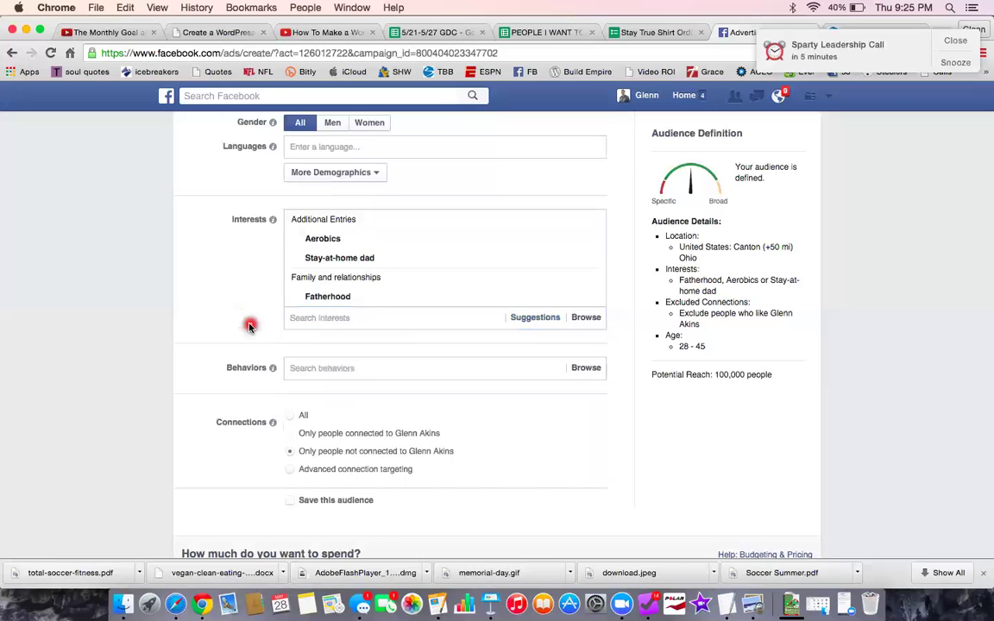
scroll(250, 326, down, 1)
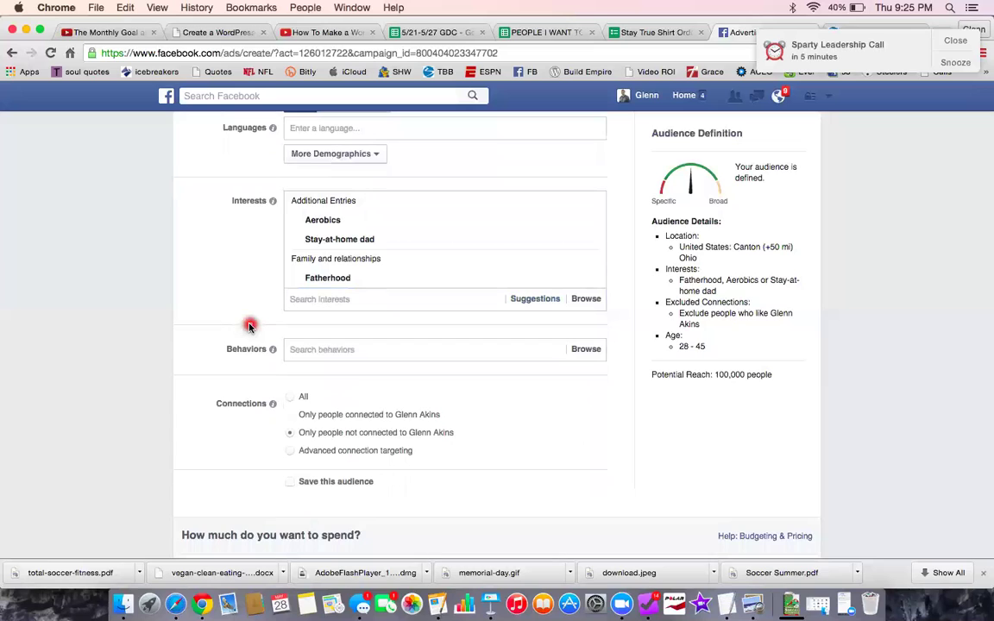
scroll(249, 326, down, 2)
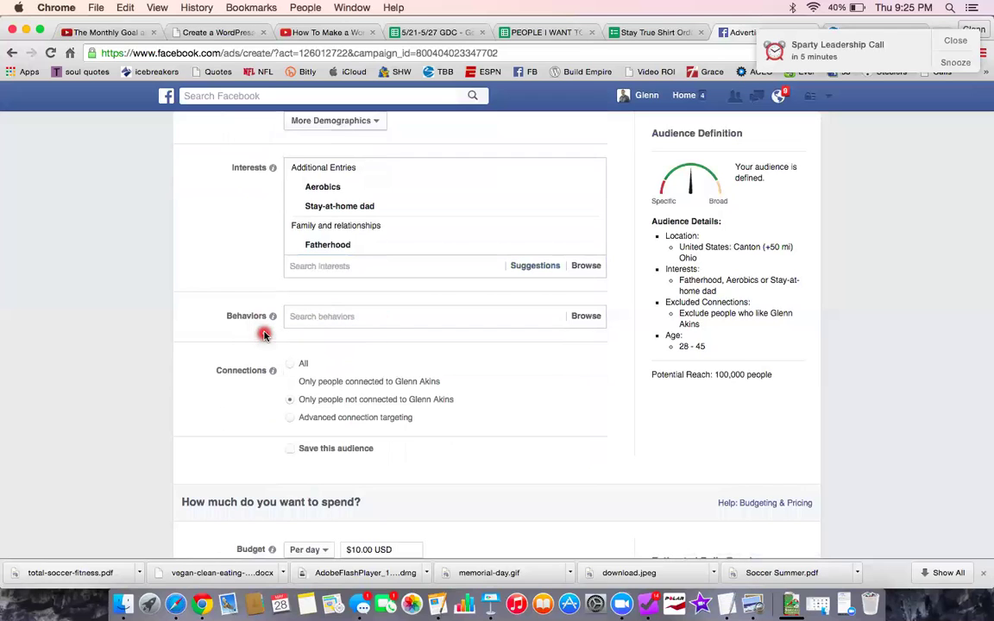
scroll(264, 334, down, 2)
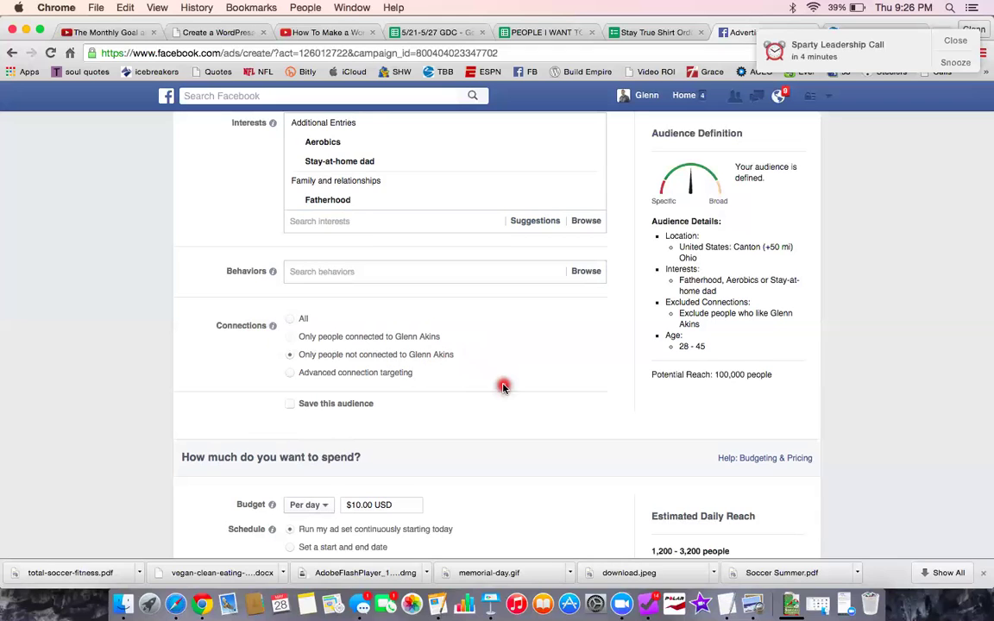
scroll(504, 387, down, 3)
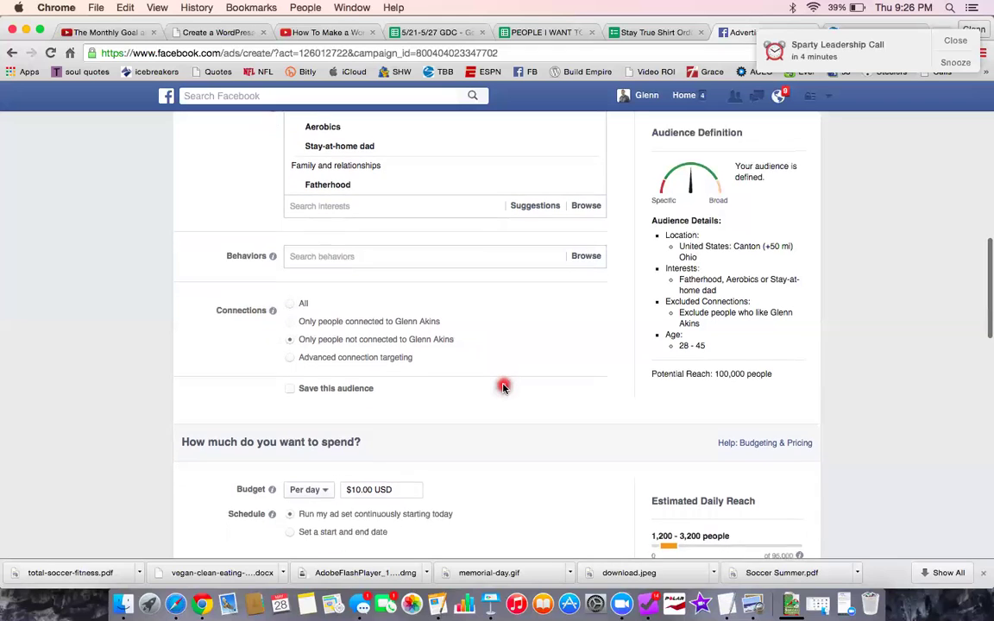
scroll(504, 387, down, 5)
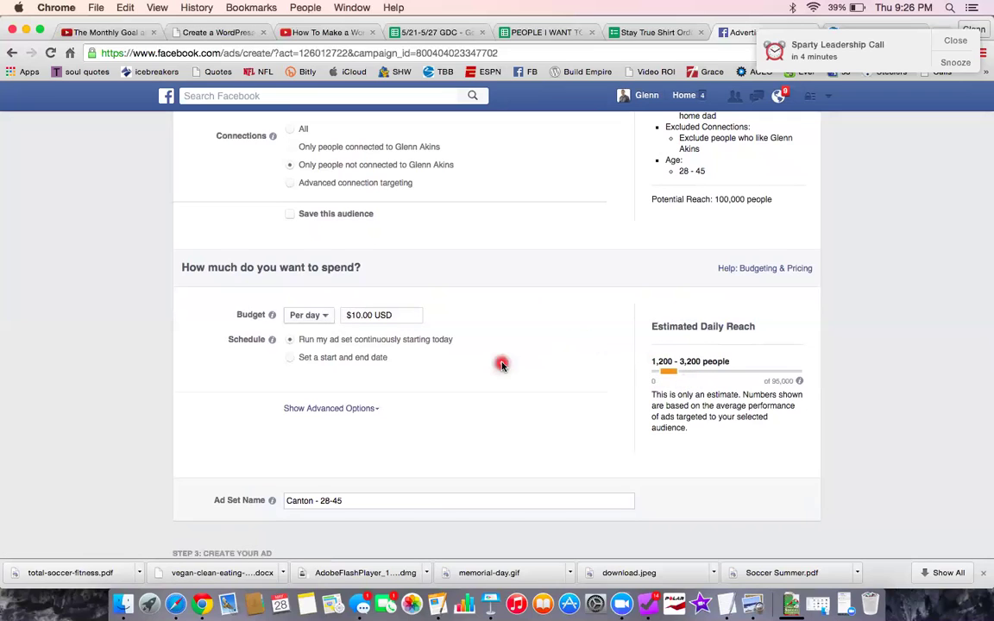
- Set the ad set's daily budget to $1.00 USD
click(367, 316)
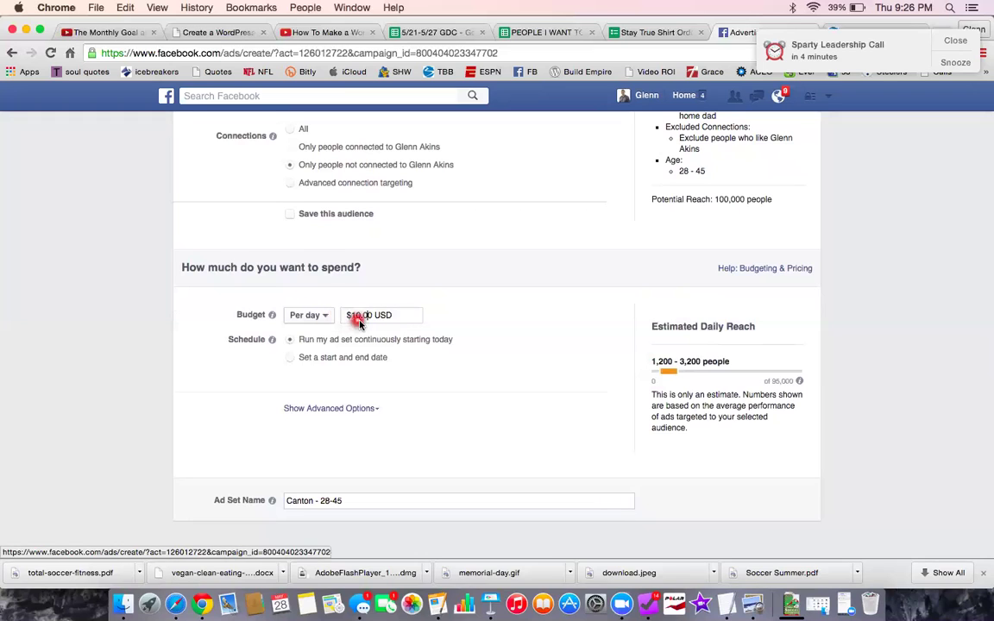
key(Left)
key(Left)
key(BackSpace)
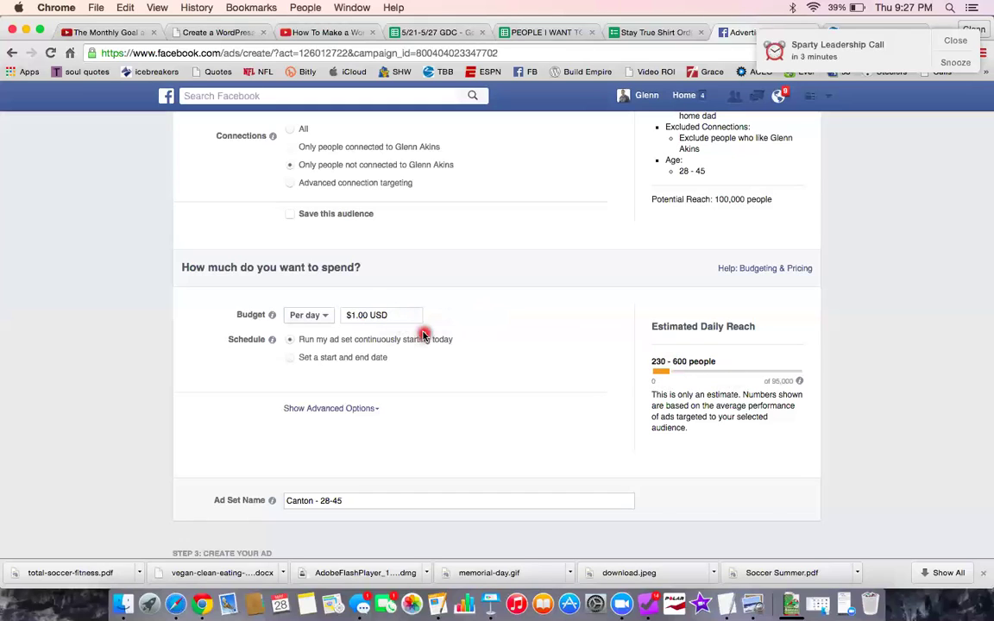
- Set the ad set's daily budget to $3.00 USD
click(352, 315)
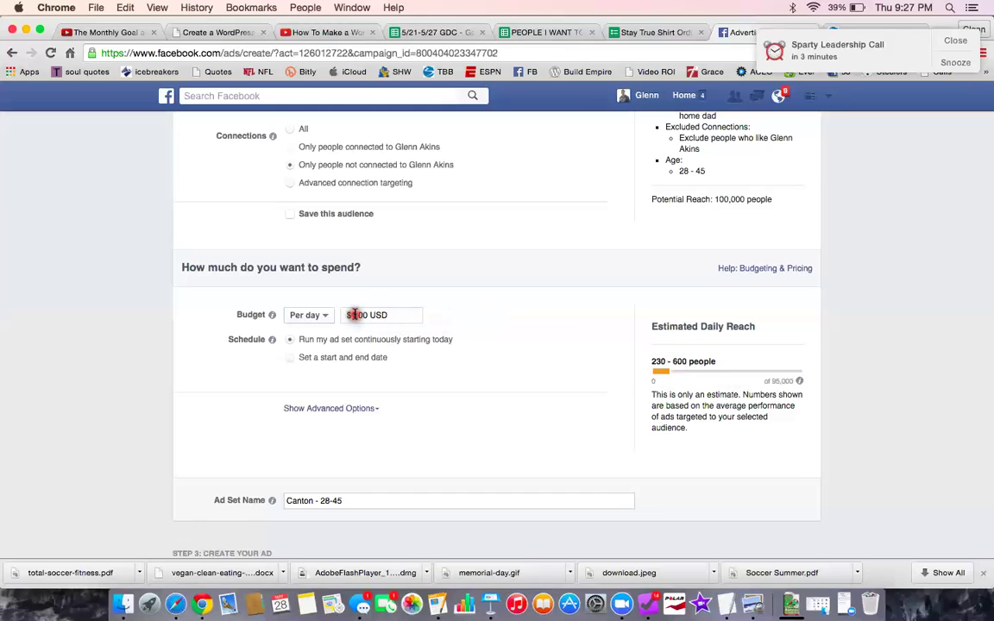
key(BackSpace)
text(3)
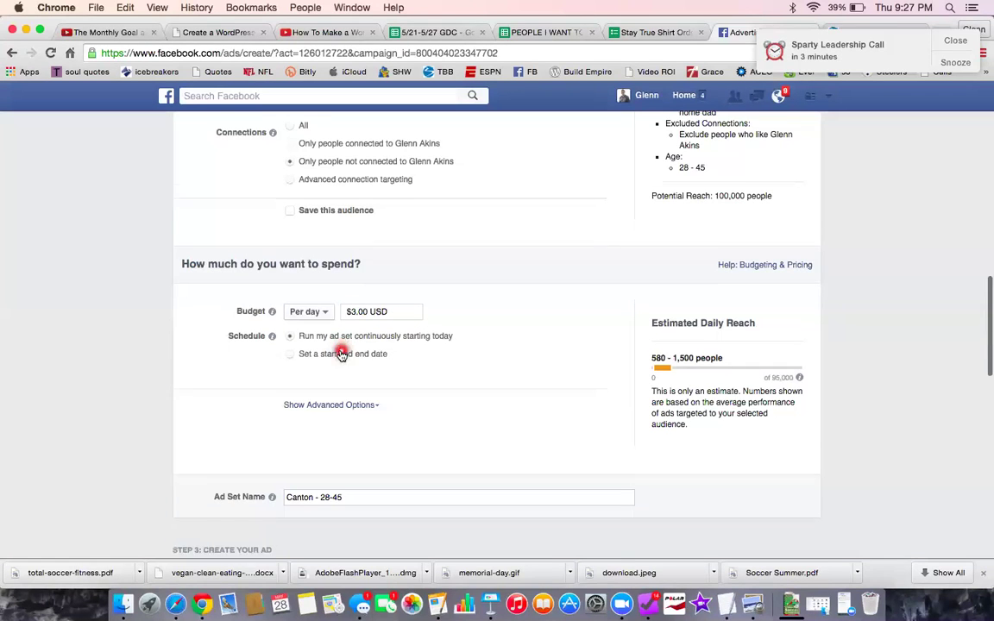
scroll(340, 350, down, 1)
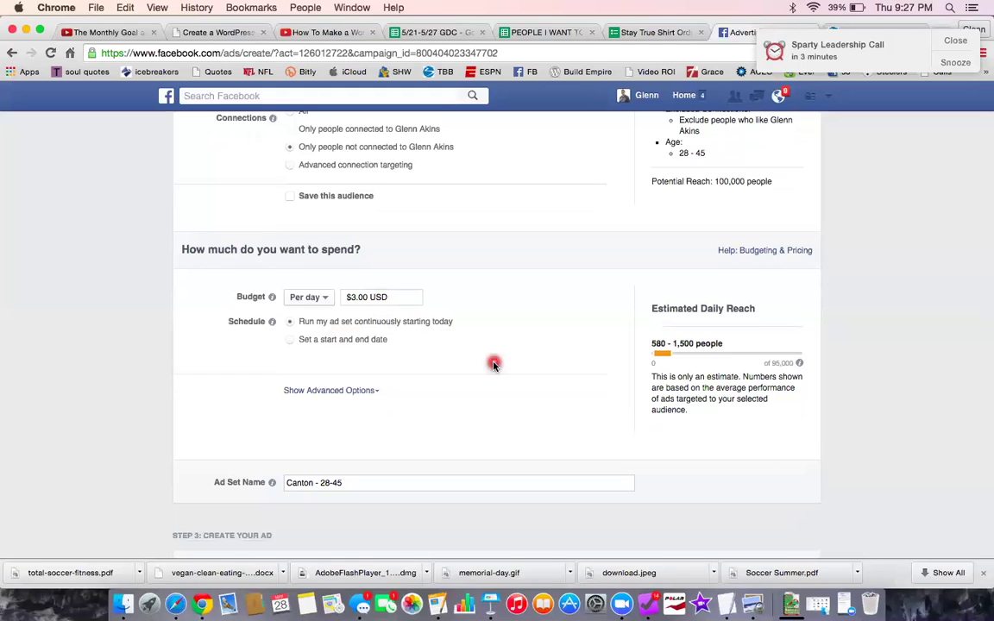
- Choose images as the creative type for the ad and open the image selection
scroll(494, 365, down, 2)
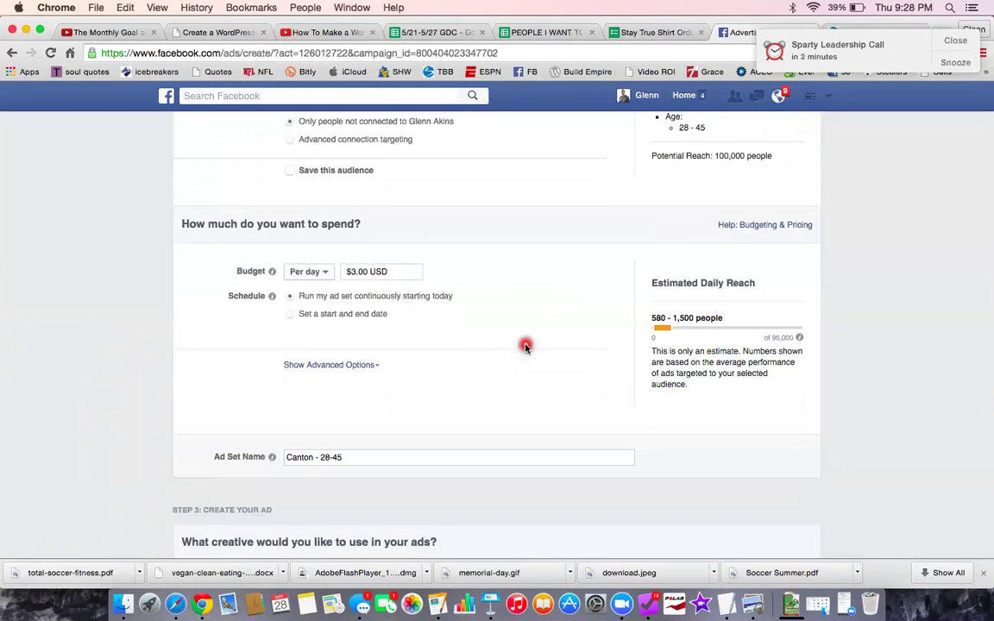
scroll(526, 346, down, 1)
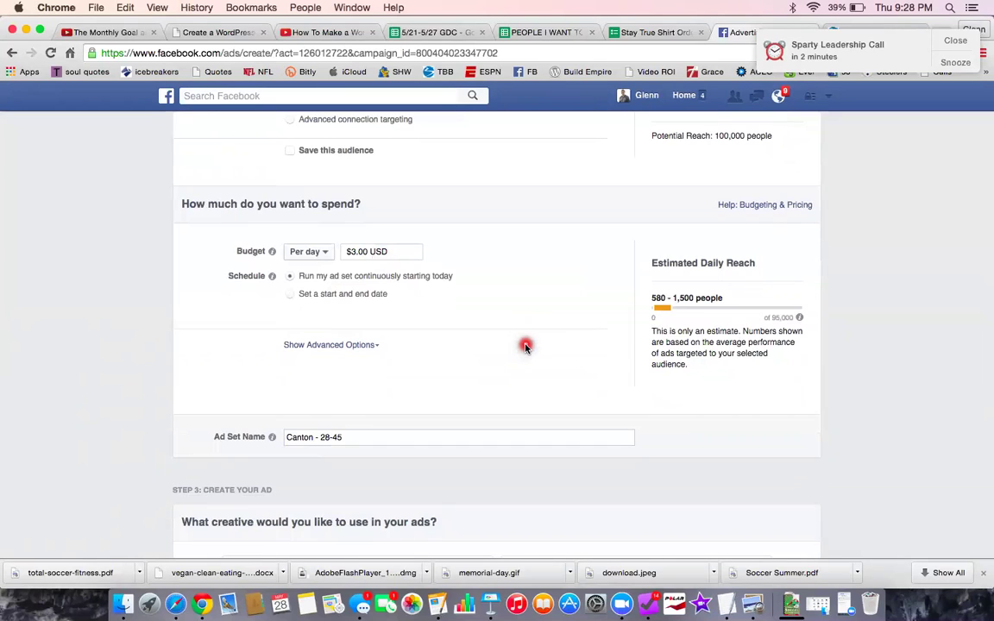
scroll(525, 346, down, 3)
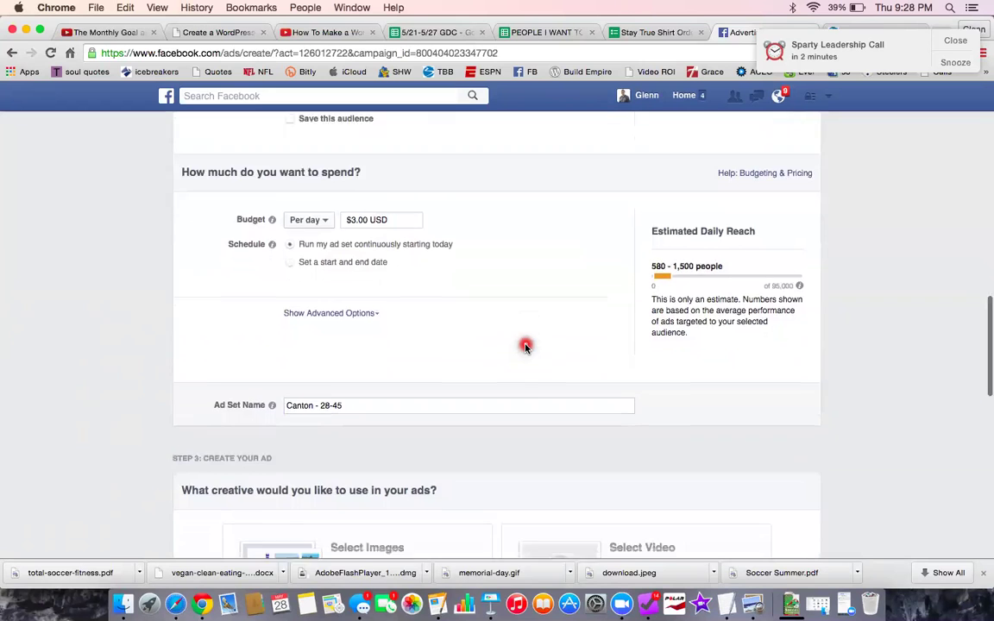
scroll(526, 346, down, 6)
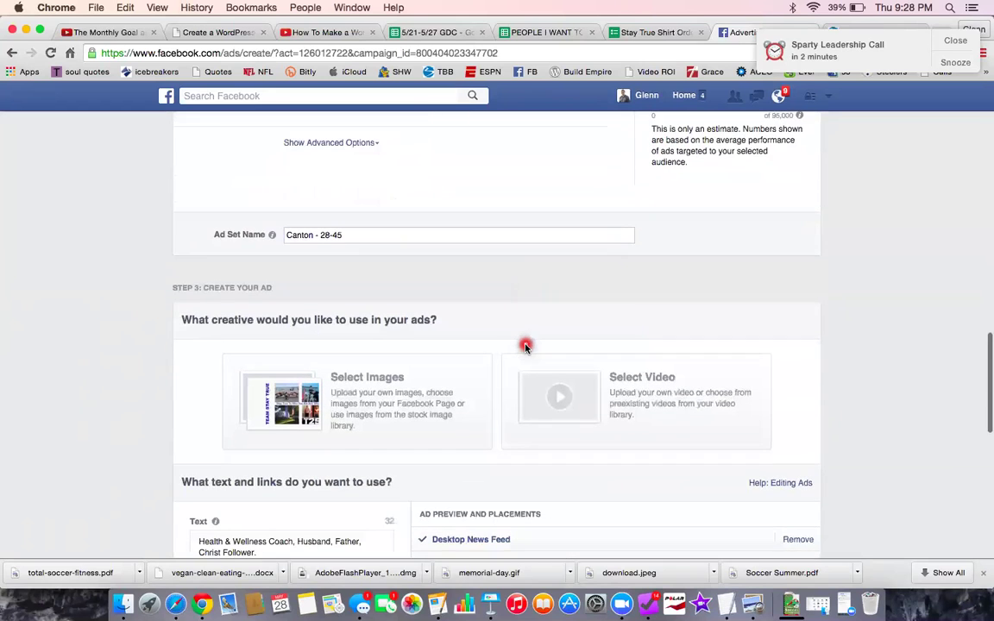
scroll(525, 346, down, 2)
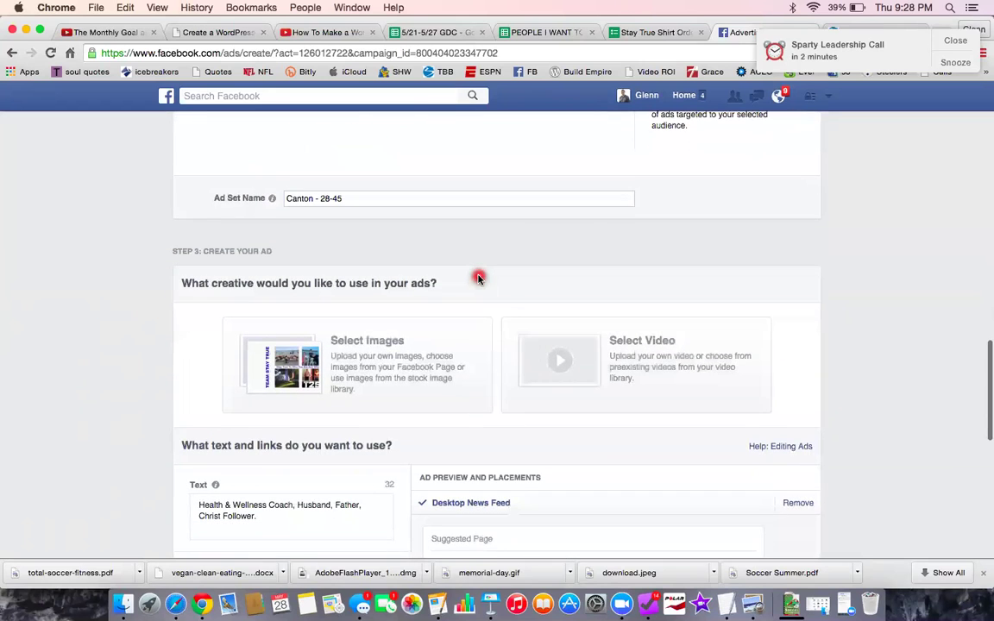
scroll(479, 278, down, 3)
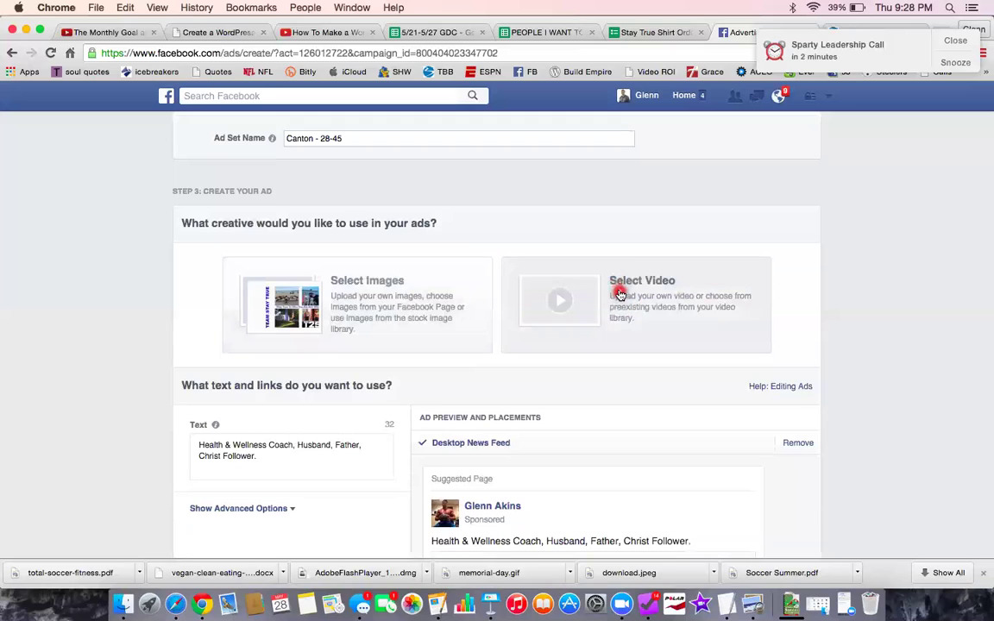
click(366, 304)
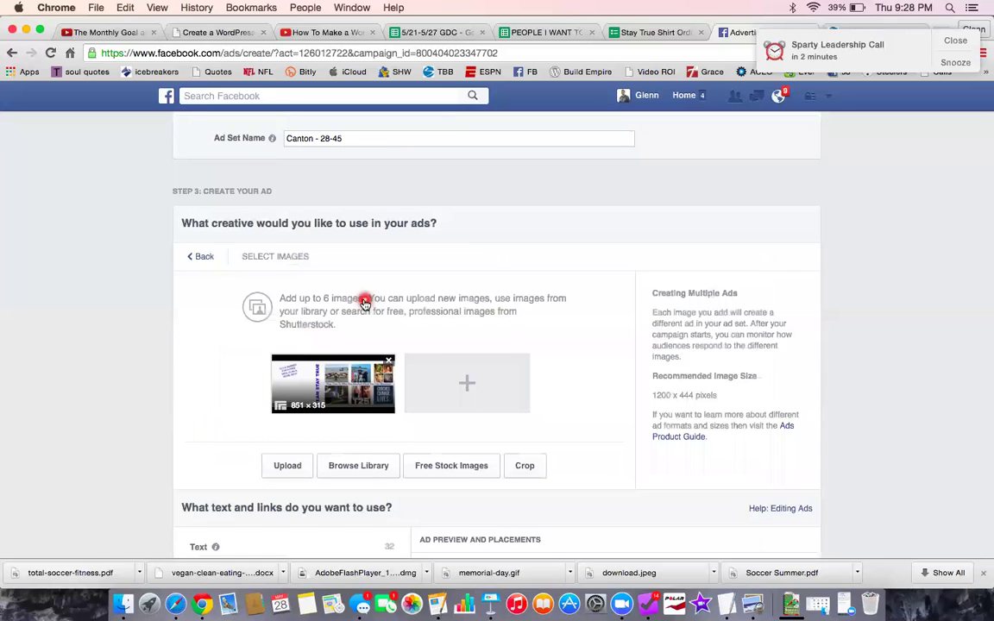
- Search the free stock images for "fitness" for use in the ad
scroll(362, 302, down, 1)
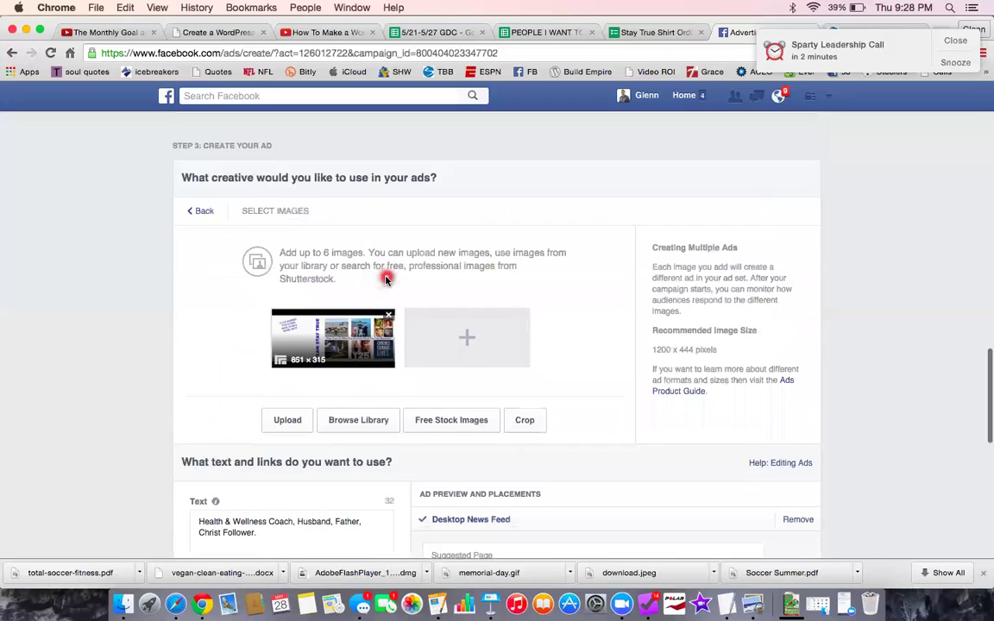
scroll(386, 279, down, 1)
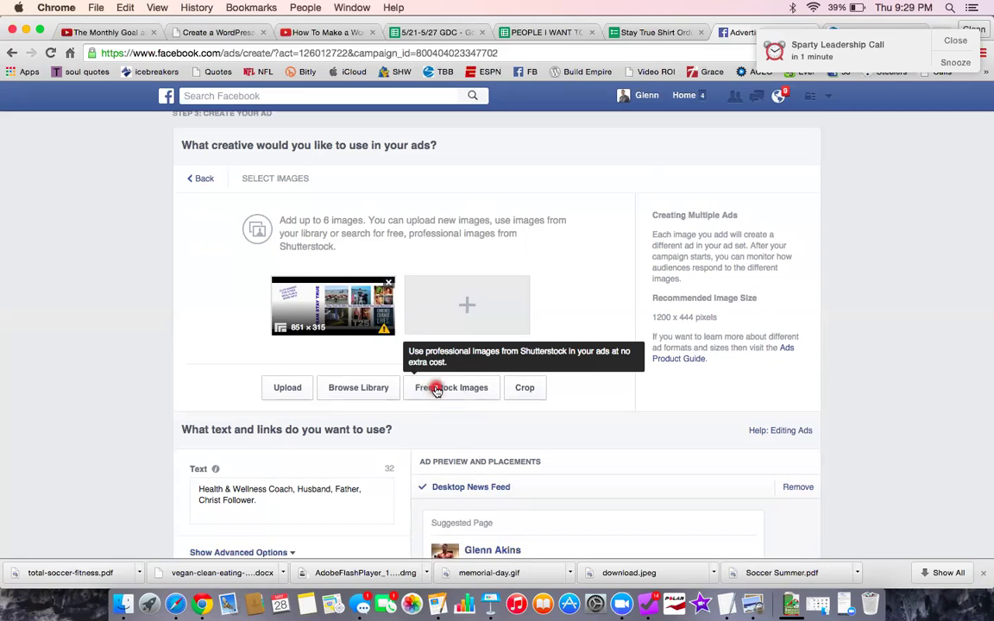
click(436, 389)
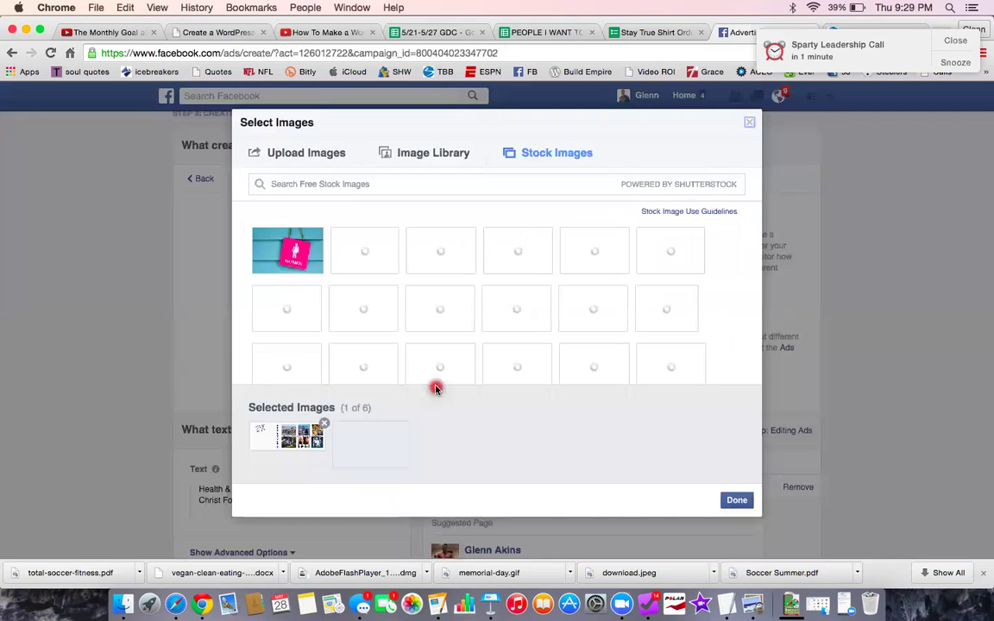
mouse_move(345, 234)
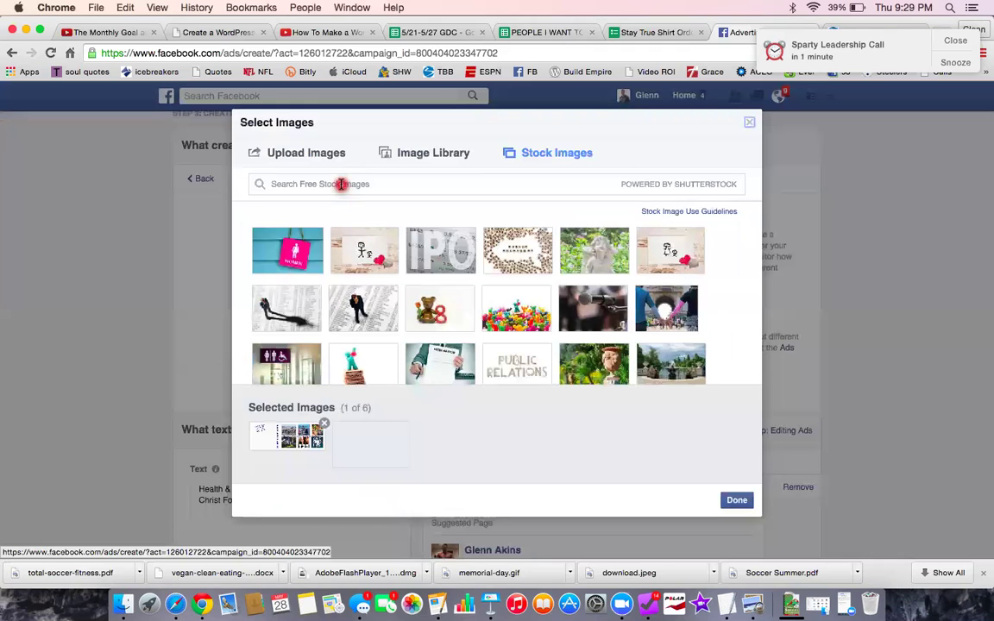
click(341, 184)
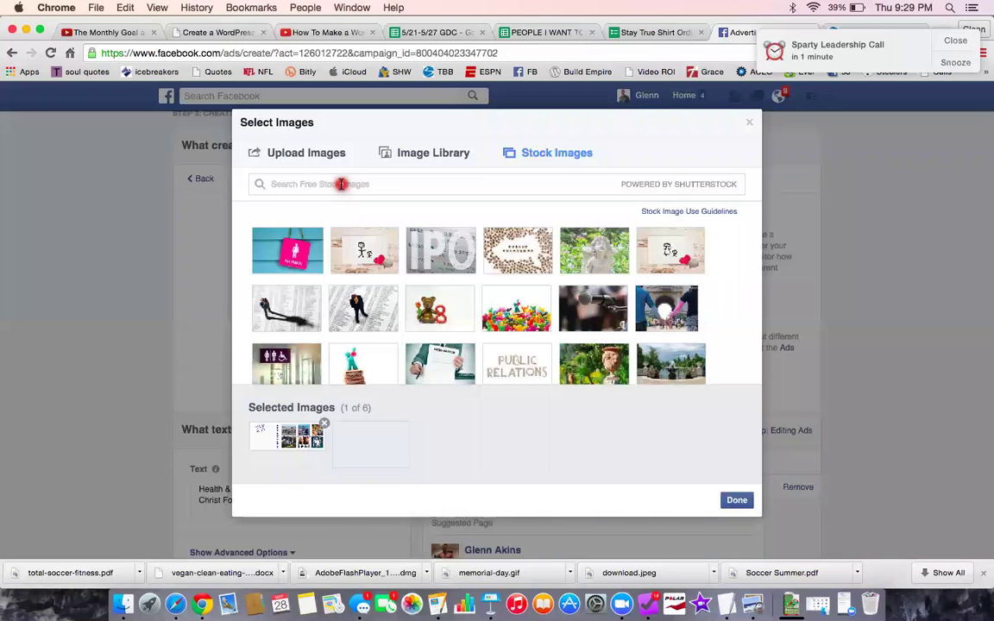
text(fitness)
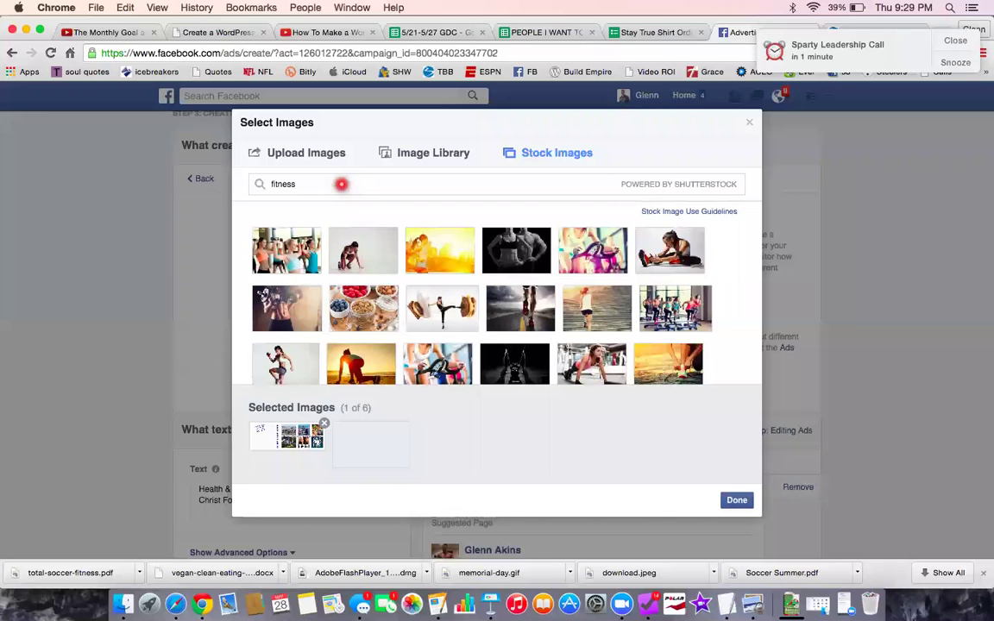
- Browse the fitness stock images and preview candidate pictures for the ad
mouse_move(379, 304)
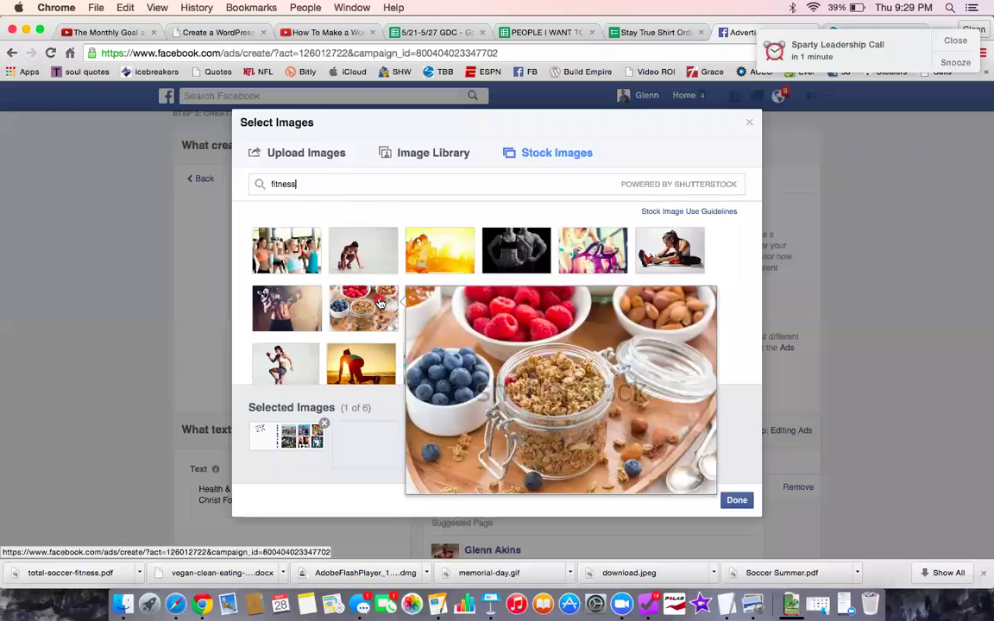
scroll(350, 306, down, 2)
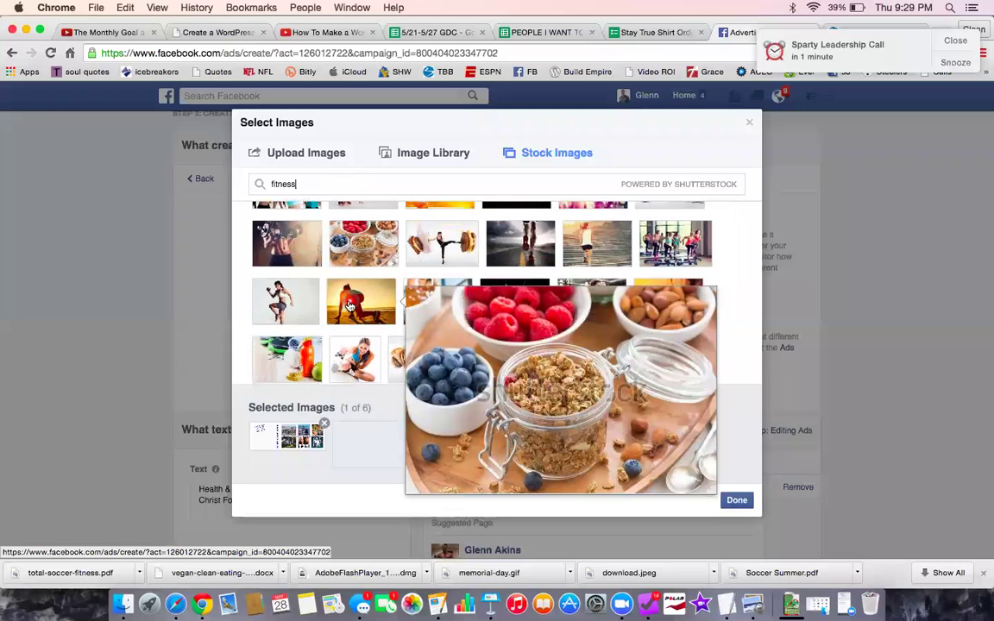
scroll(240, 302, down, 3)
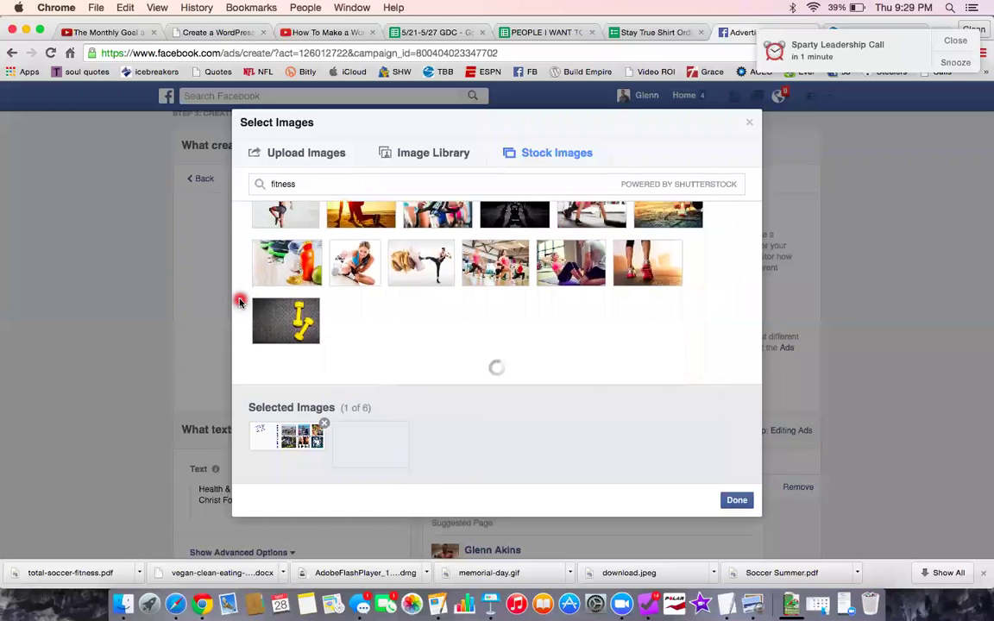
scroll(240, 302, up, 1)
mouse_move(328, 239)
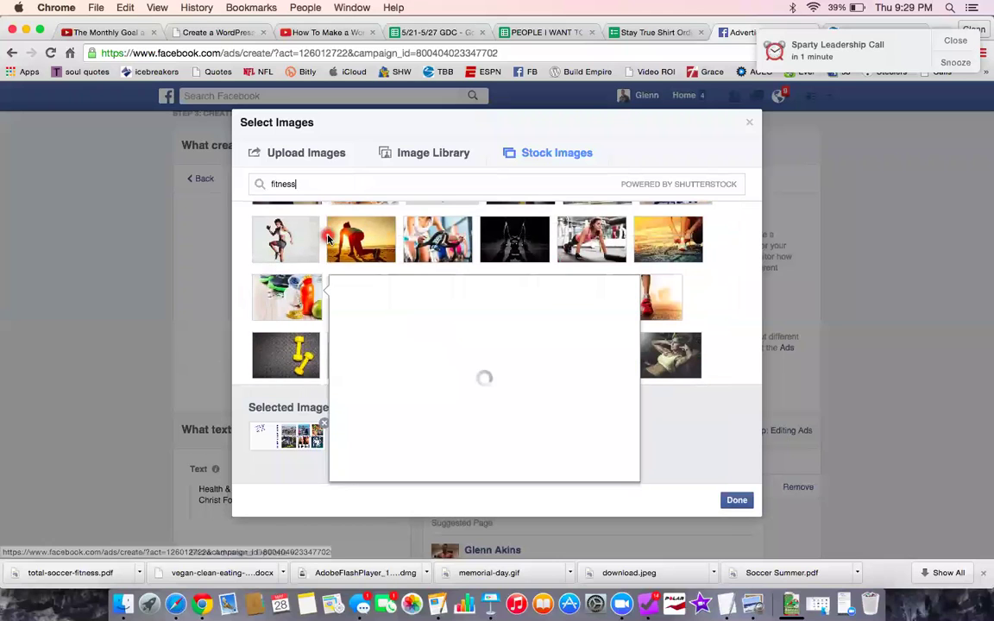
scroll(328, 239, up, 3)
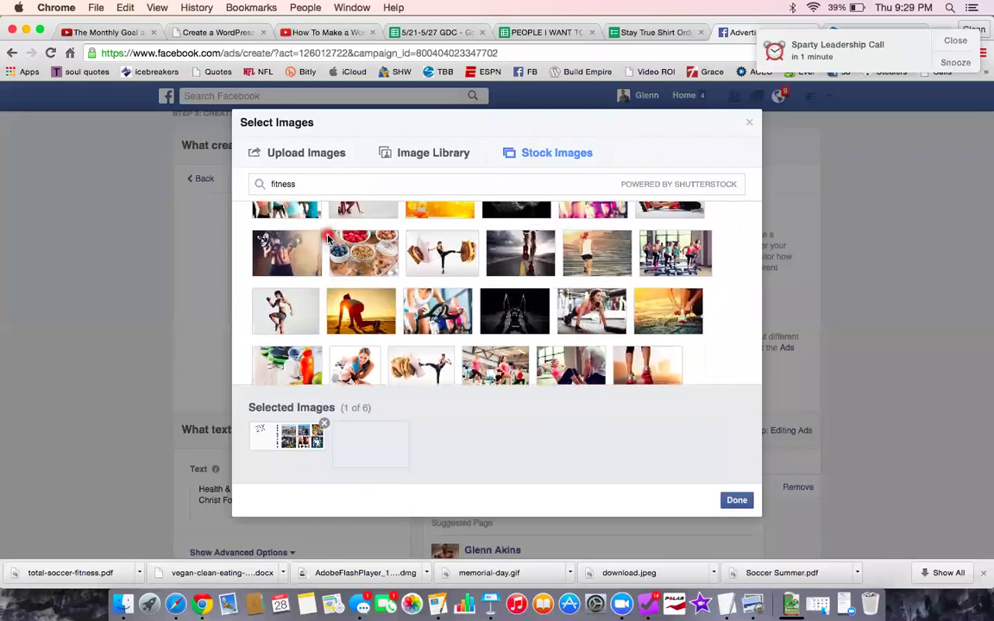
scroll(328, 239, up, 2)
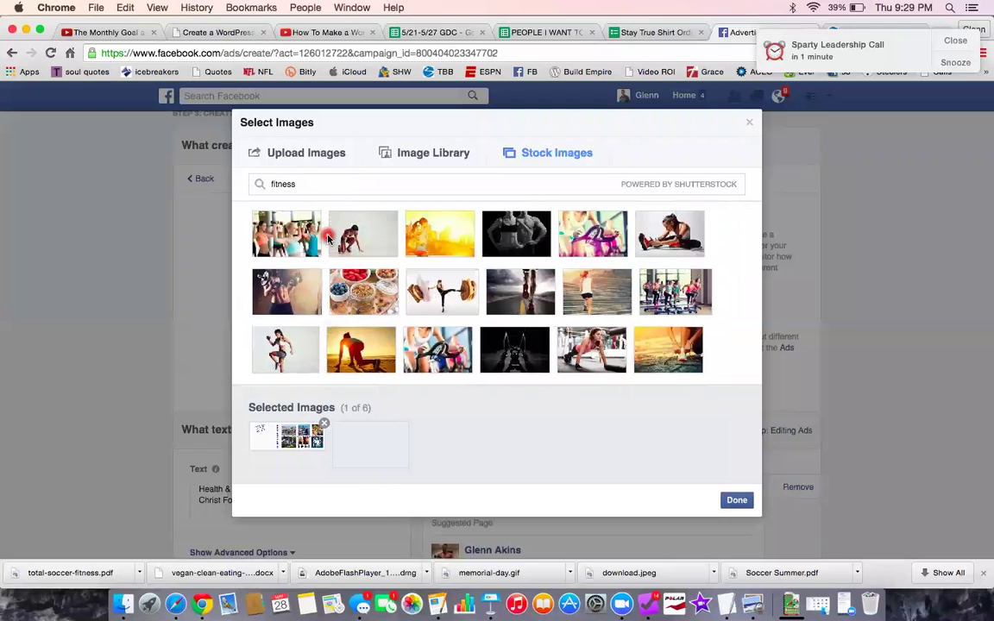
scroll(328, 240, up, 1)
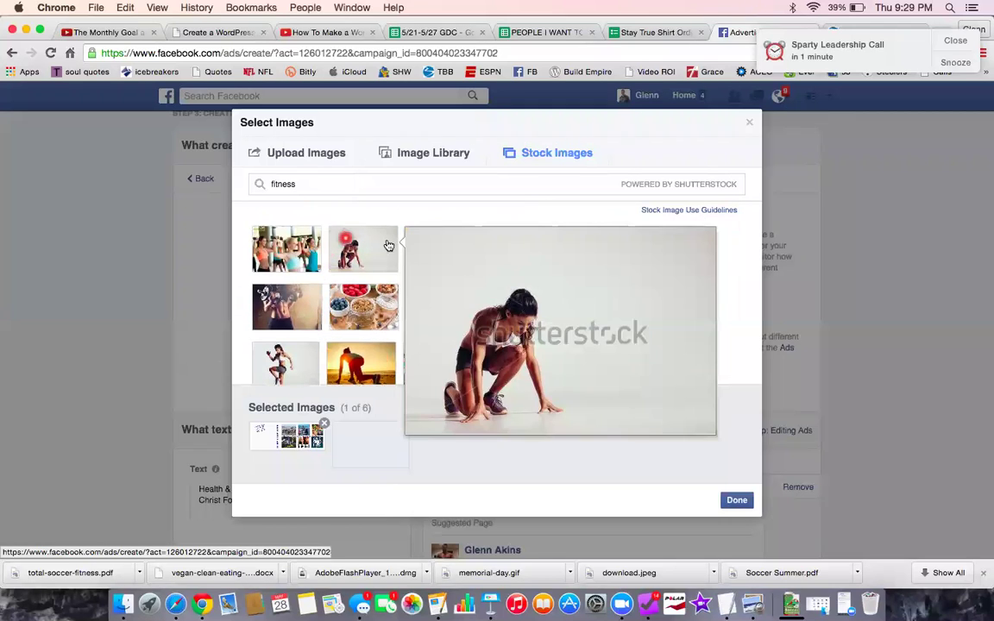
mouse_move(508, 246)
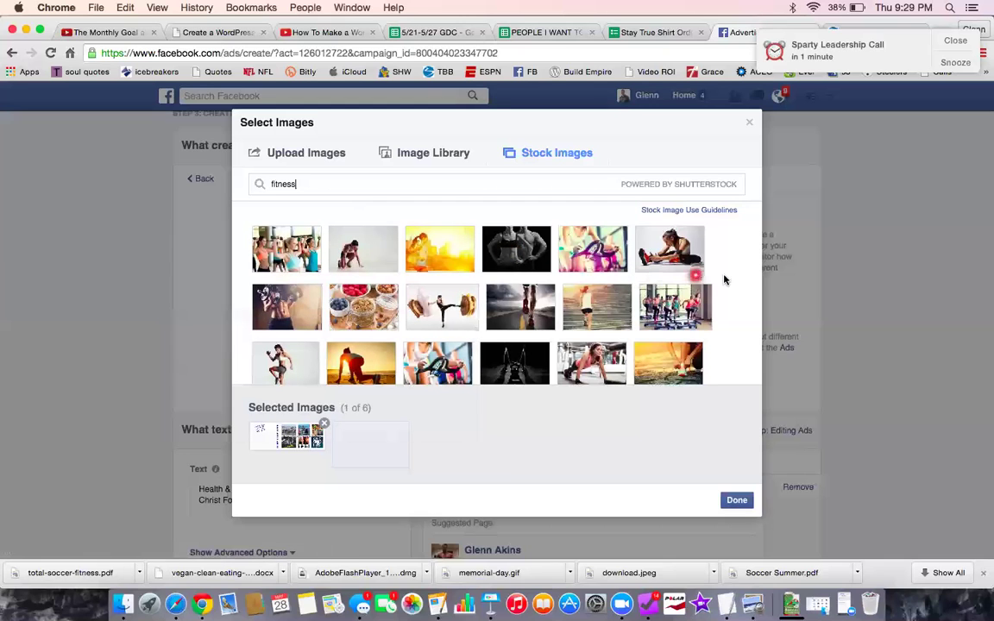
scroll(730, 278, down, 1)
scroll(730, 278, down, 1)
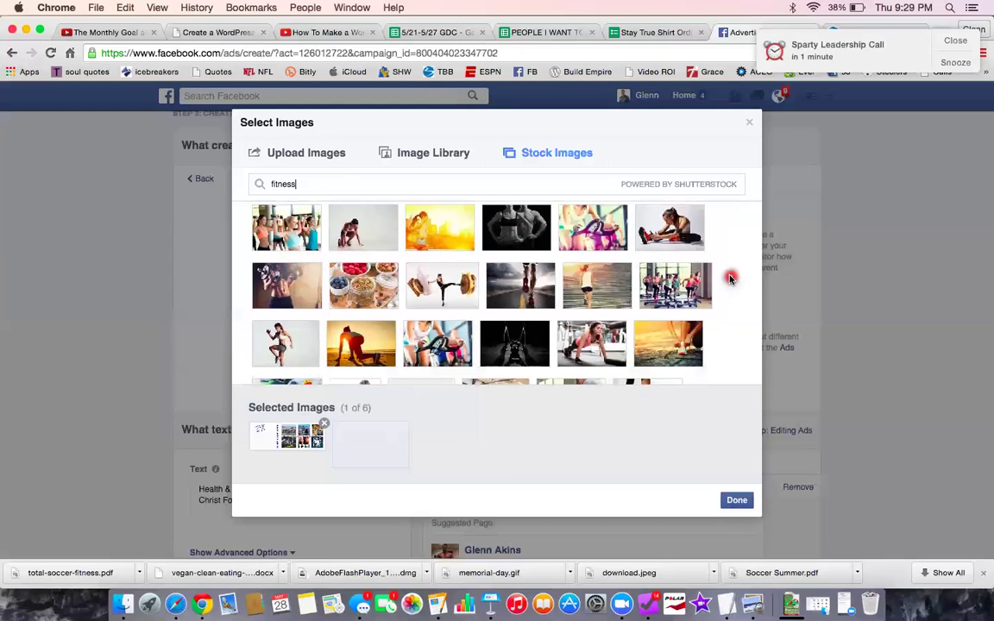
scroll(729, 278, down, 3)
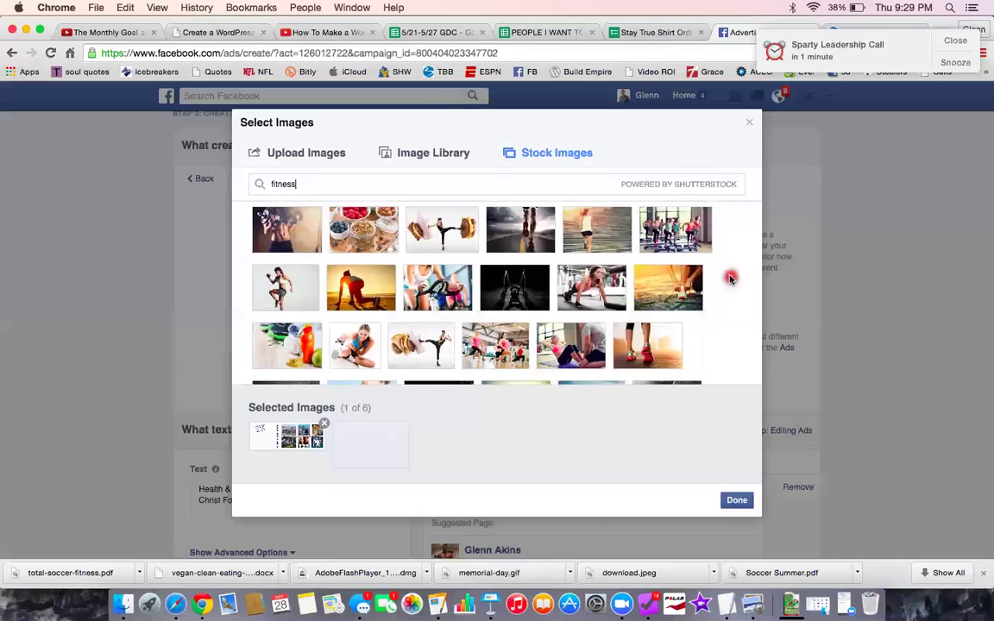
scroll(730, 277, down, 5)
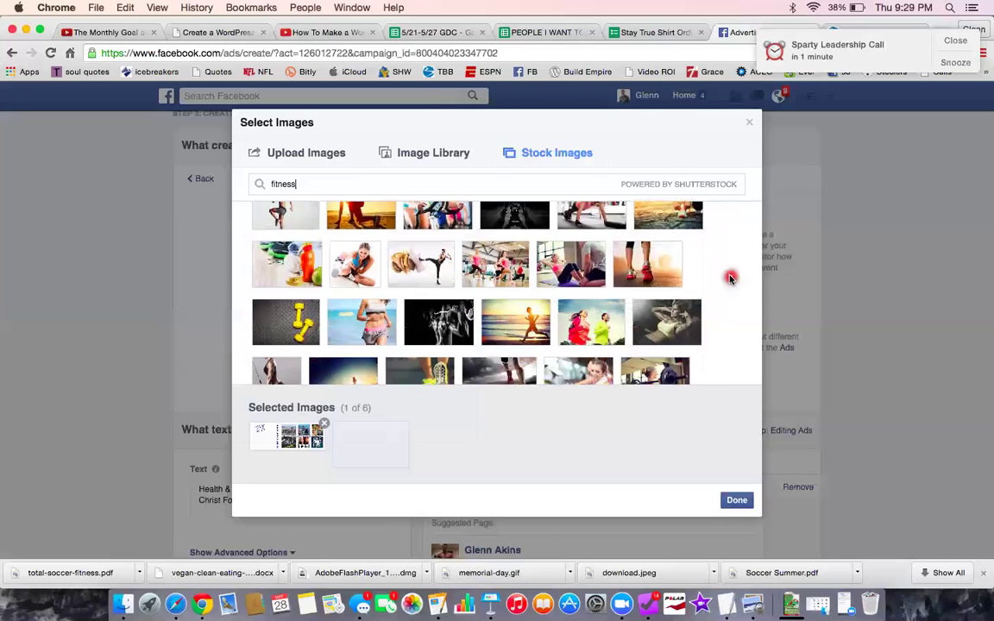